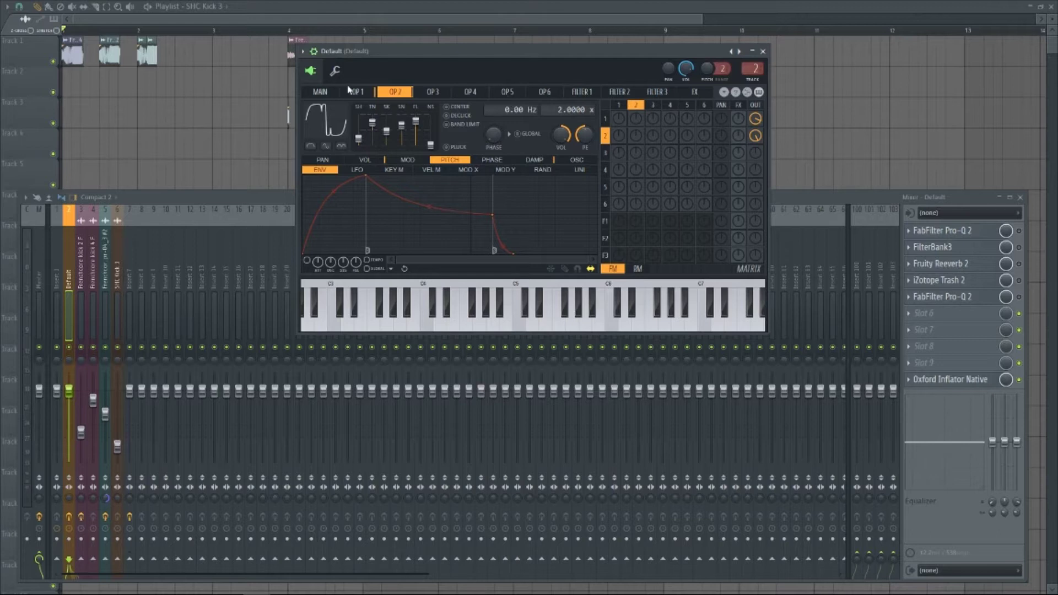
- Open operator 1 and set the matrix output levels so operator 1 is silent and only operator 2 is heard
click(368, 92)
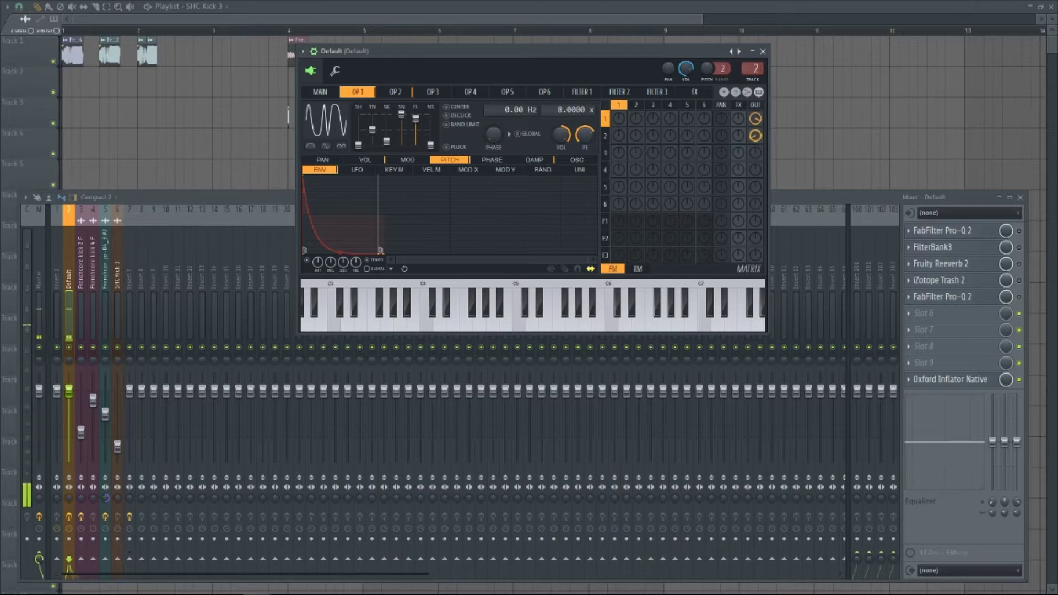
alt+click(756, 139)
mouse_move(757, 138)
mouse_down()
mouse_move(756, 130)
mouse_move(755, 143)
mouse_up()
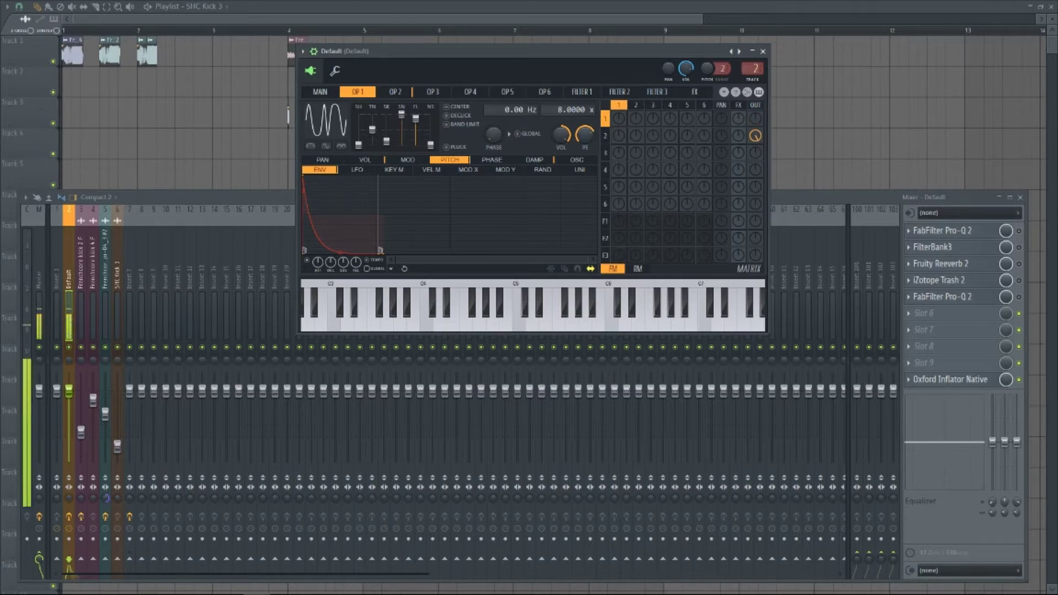
- Compare the volume envelopes of operators 1 and 2, and check operator 1's pitch envelope
click(396, 93)
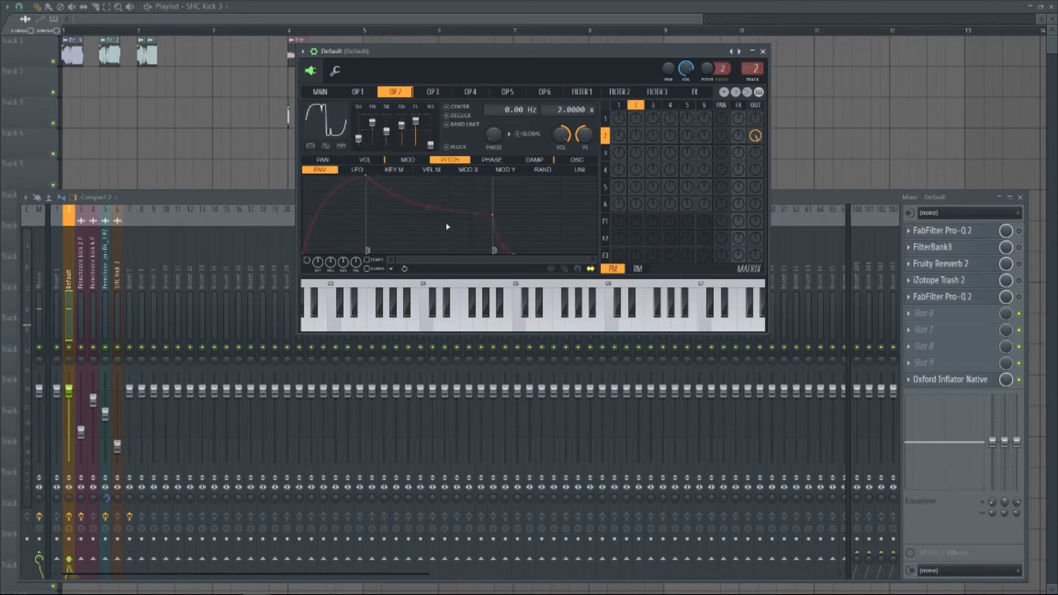
click(368, 160)
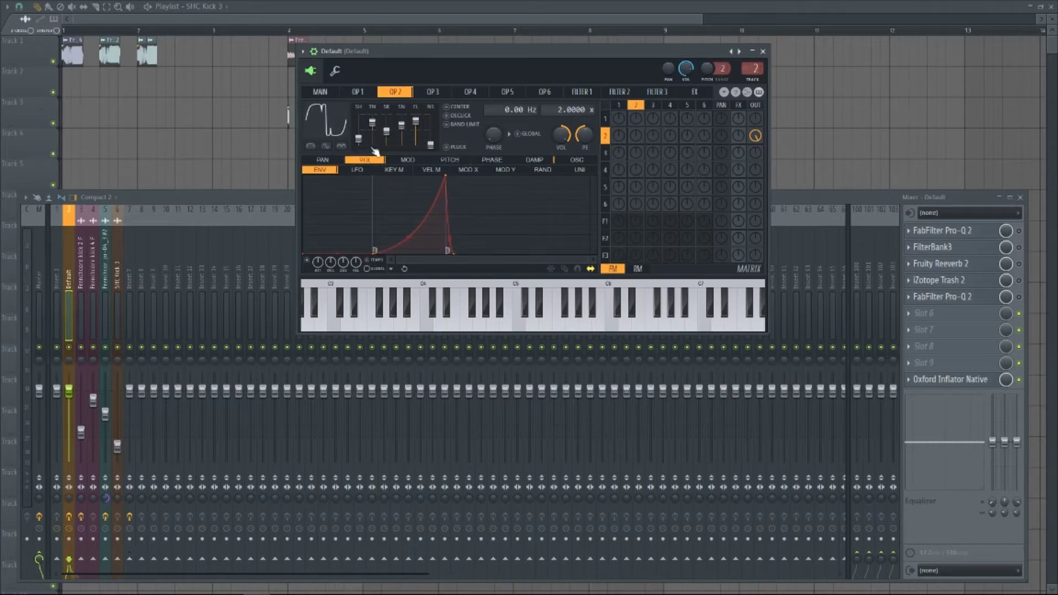
click(357, 93)
click(443, 161)
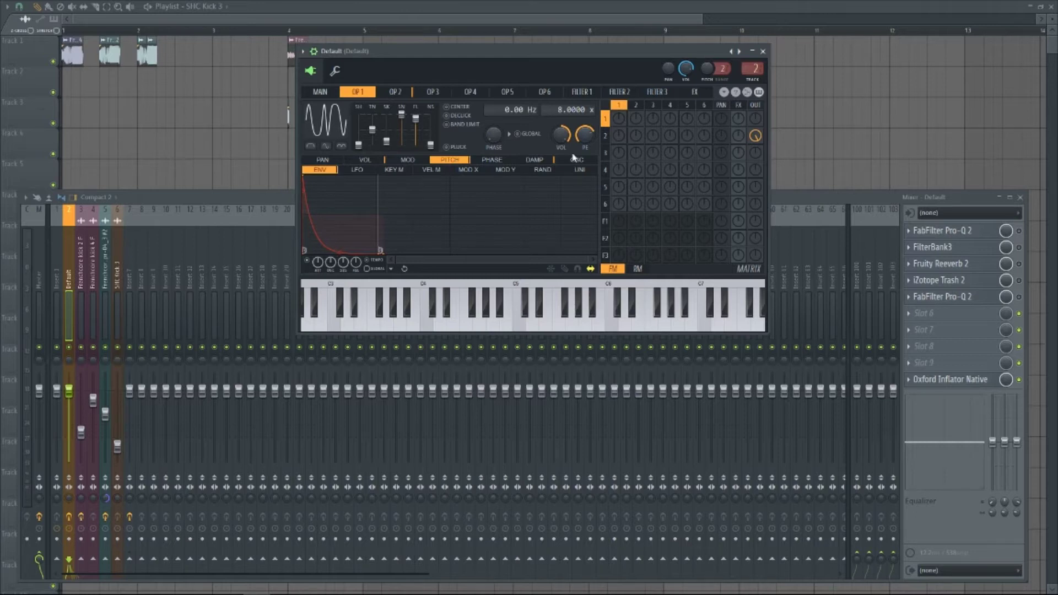
click(365, 160)
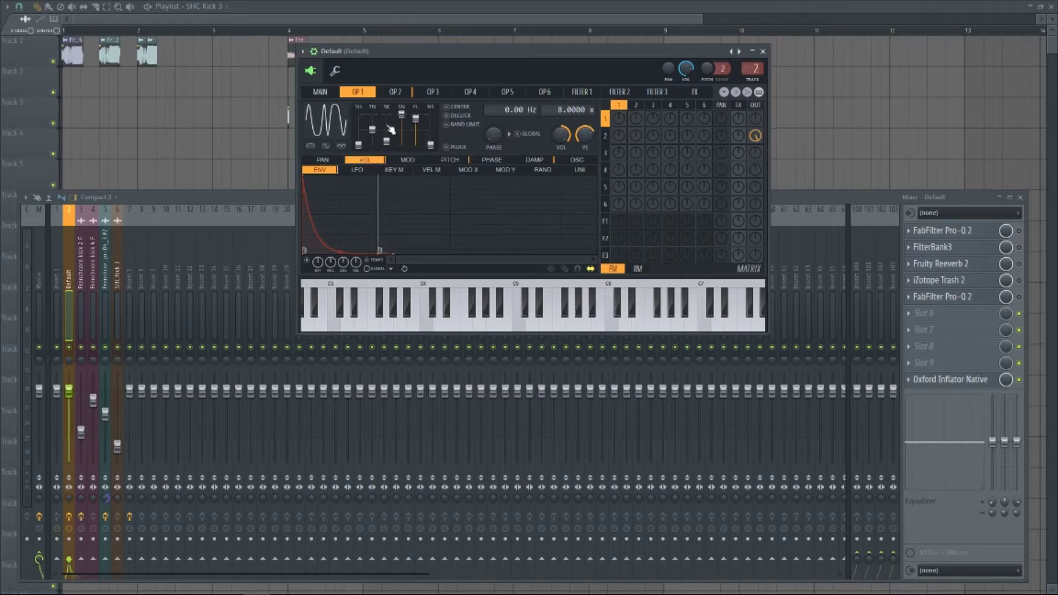
click(400, 94)
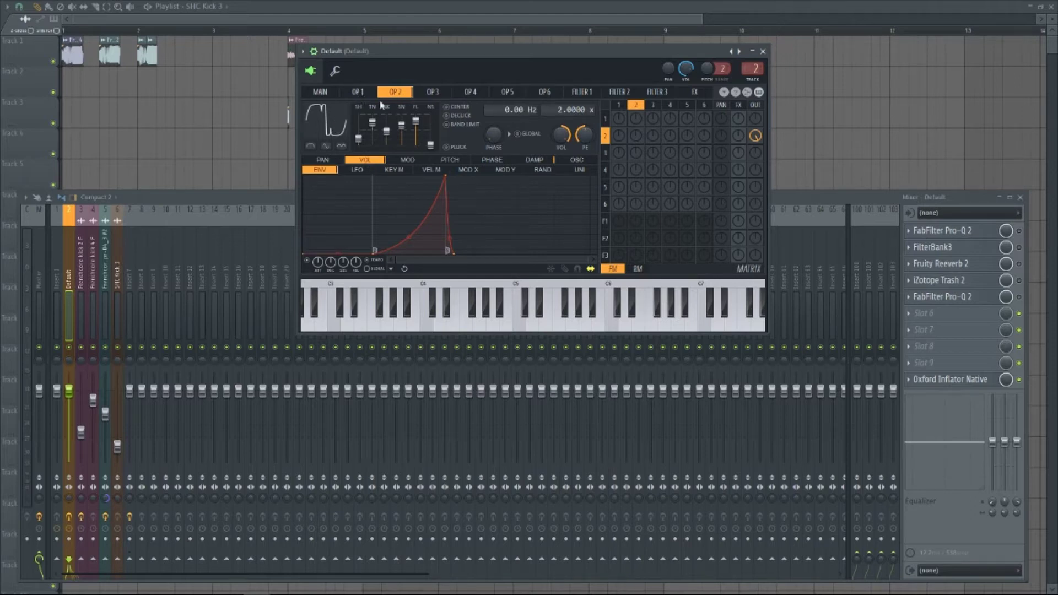
click(362, 94)
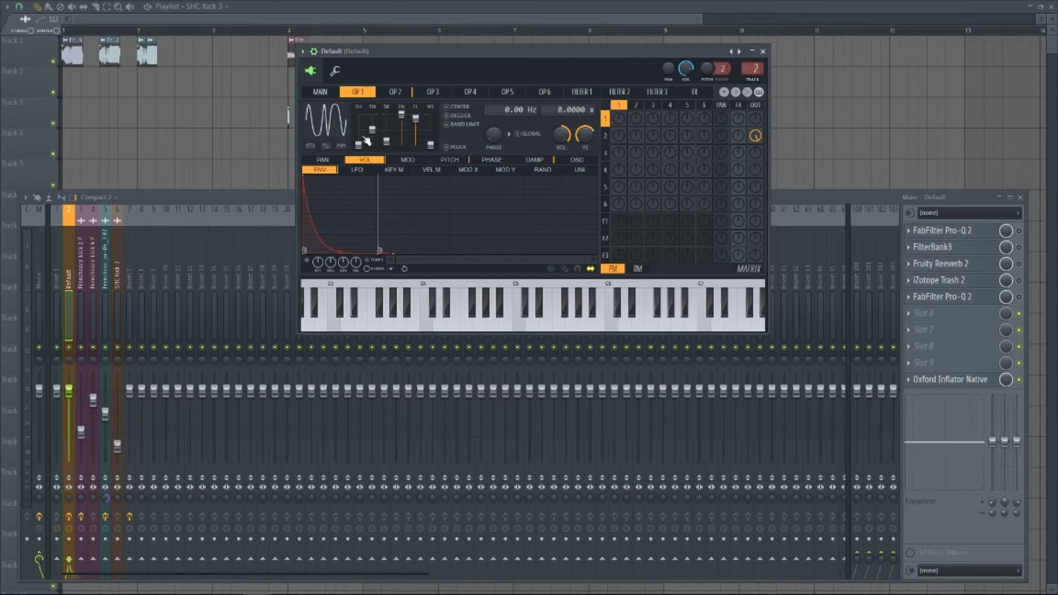
- Restore operator 1's output level in the matrix and return to operator 2
mouse_move(401, 115)
mouse_down()
mouse_move(401, 127)
mouse_move(401, 116)
mouse_up()
drag(755, 120, 757, 127)
click(412, 92)
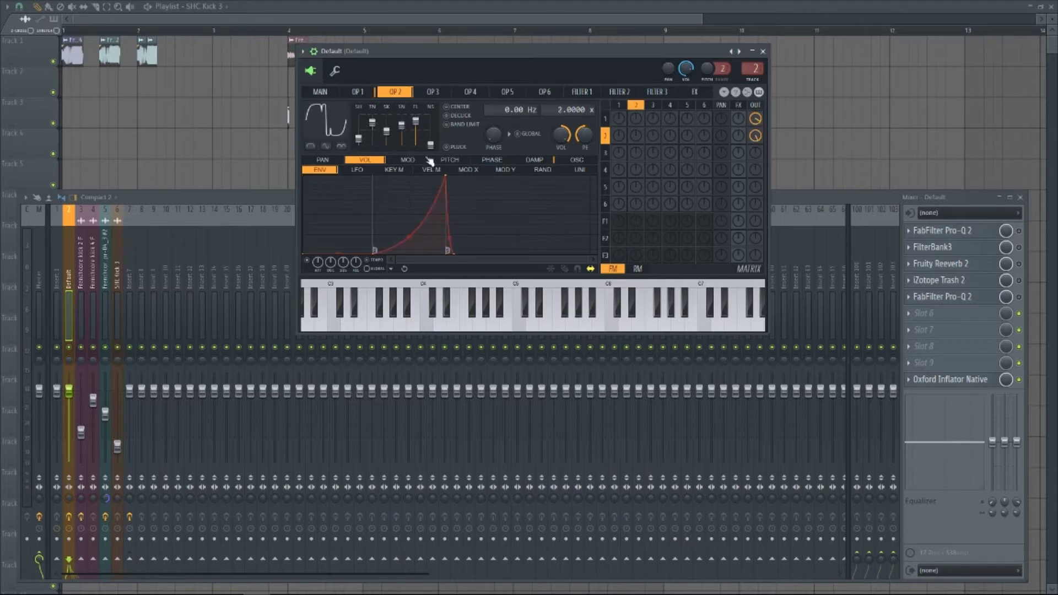
- Enable the first FabFilter Pro-Q 2 on the Default mixer track and open its EQ curve
click(1028, 234)
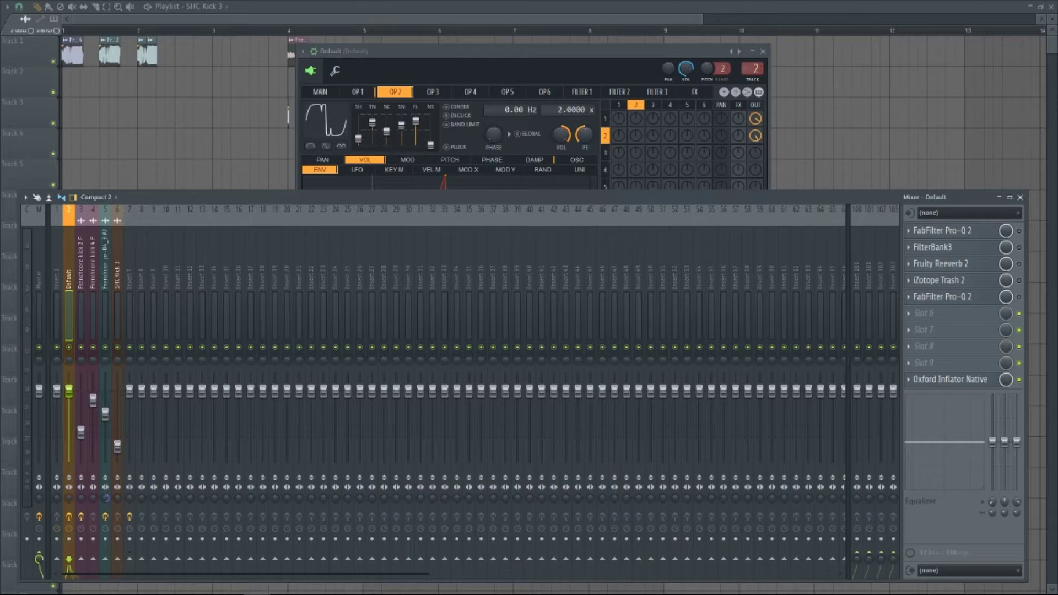
click(1019, 230)
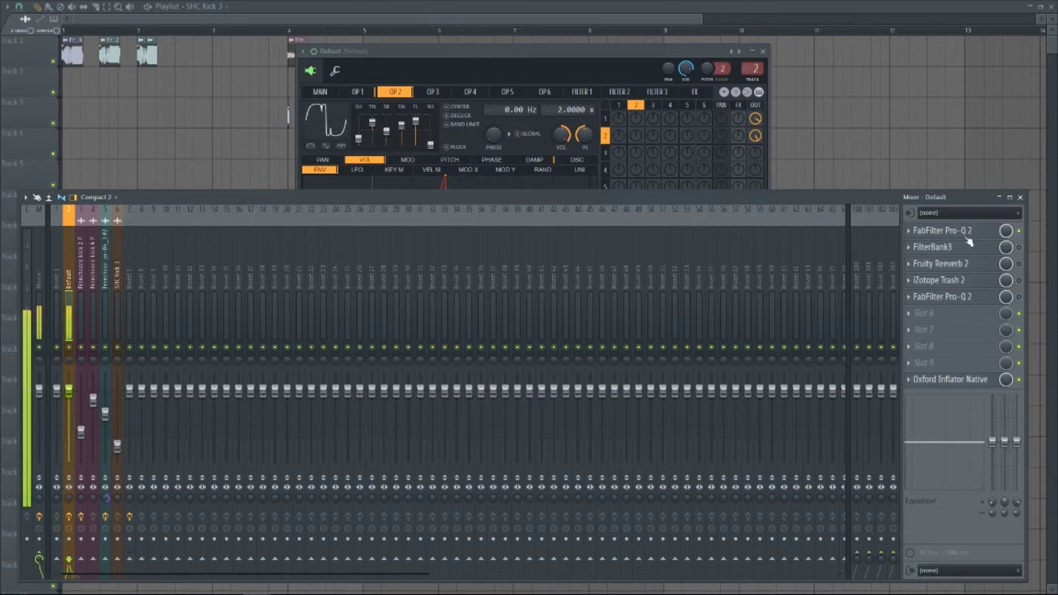
click(966, 232)
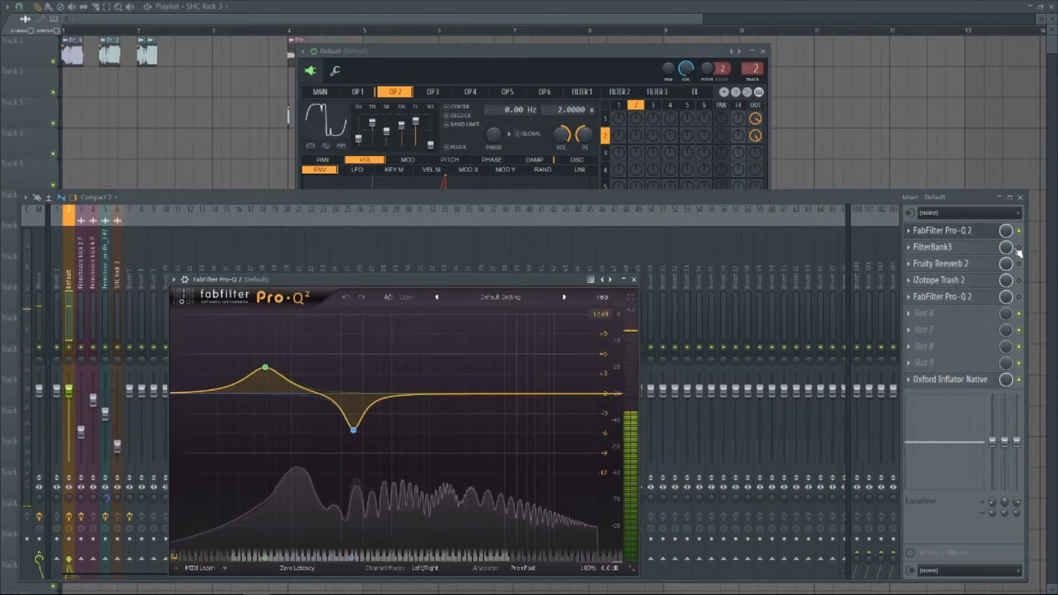
- Audition FilterBank3 on the Default track with its window open, switching it on and back off
click(1019, 248)
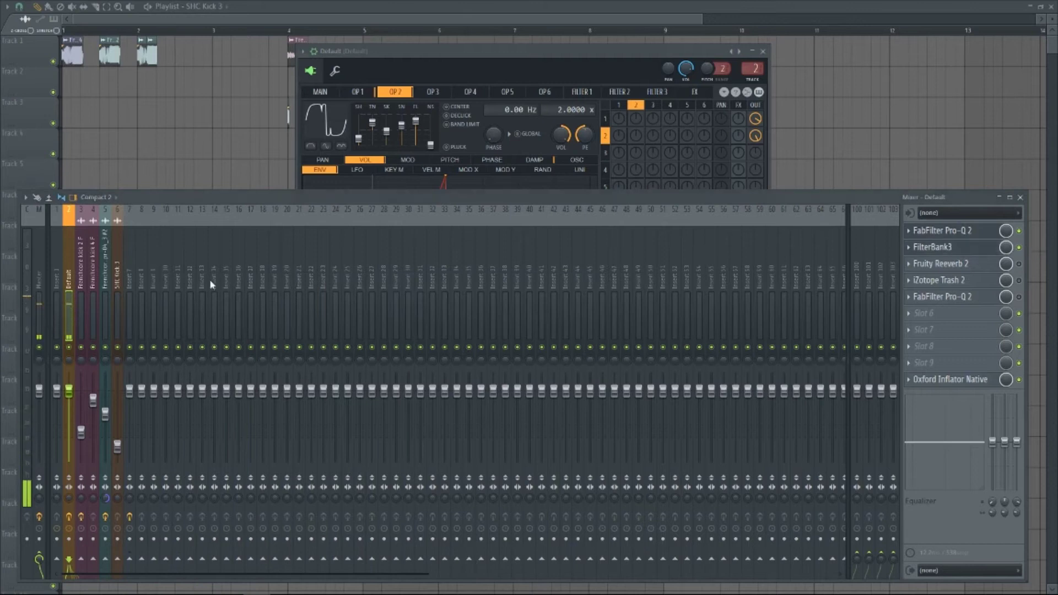
drag(479, 241, 453, 239)
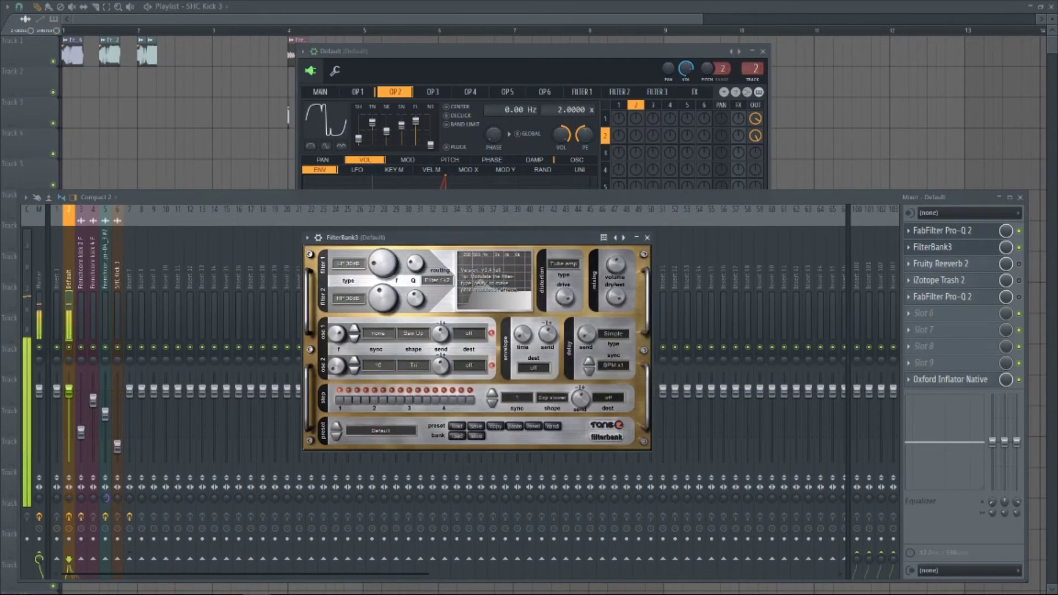
click(1019, 249)
- Reopen FilterBank3, reposition its window and try out the cutoff knobs of filter 1 and filter 2
click(970, 252)
click(970, 251)
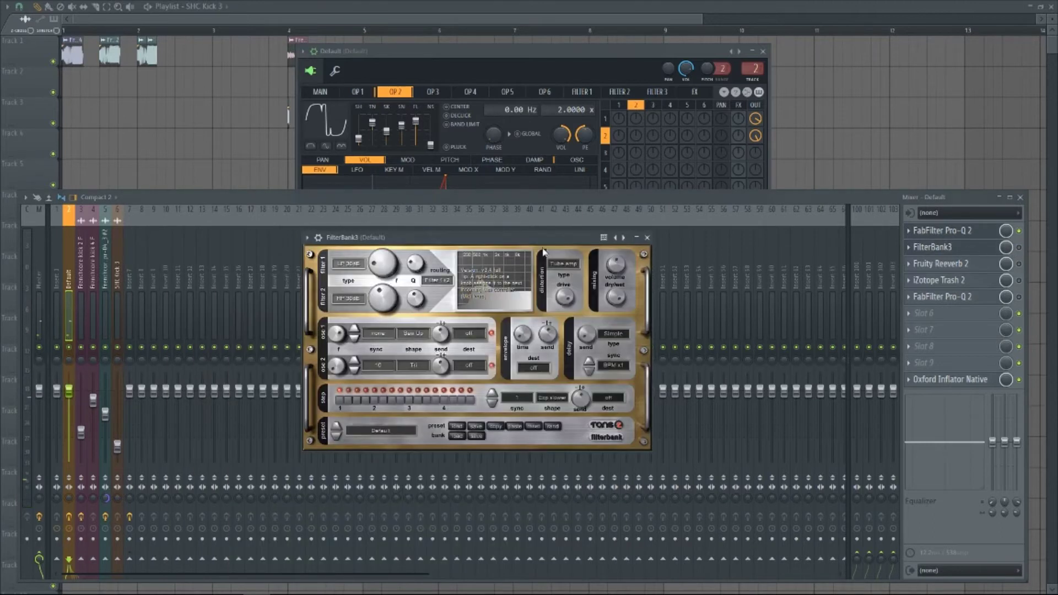
drag(530, 242, 499, 232)
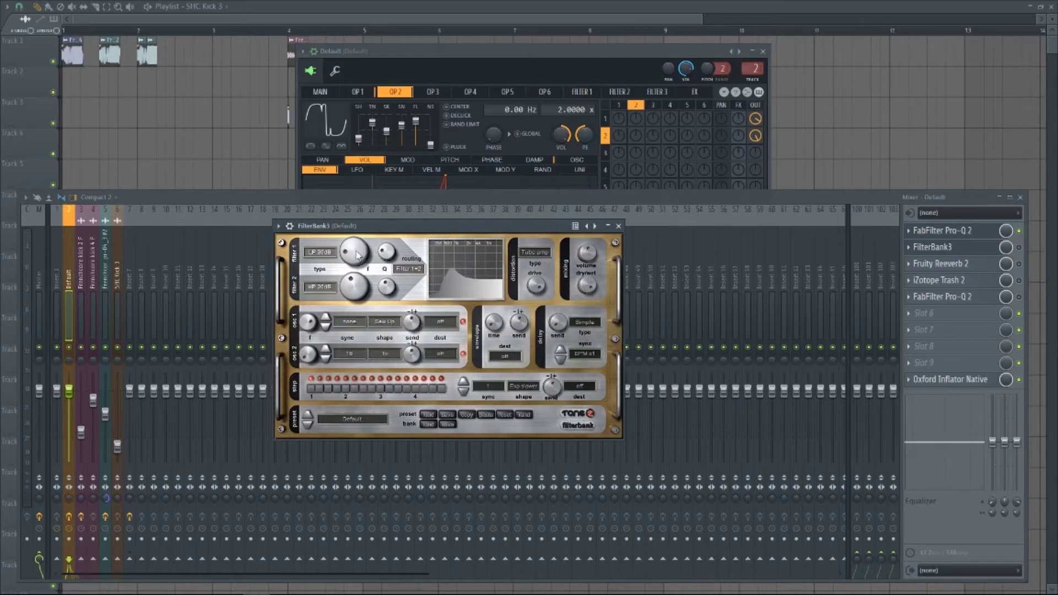
drag(357, 254, 364, 266)
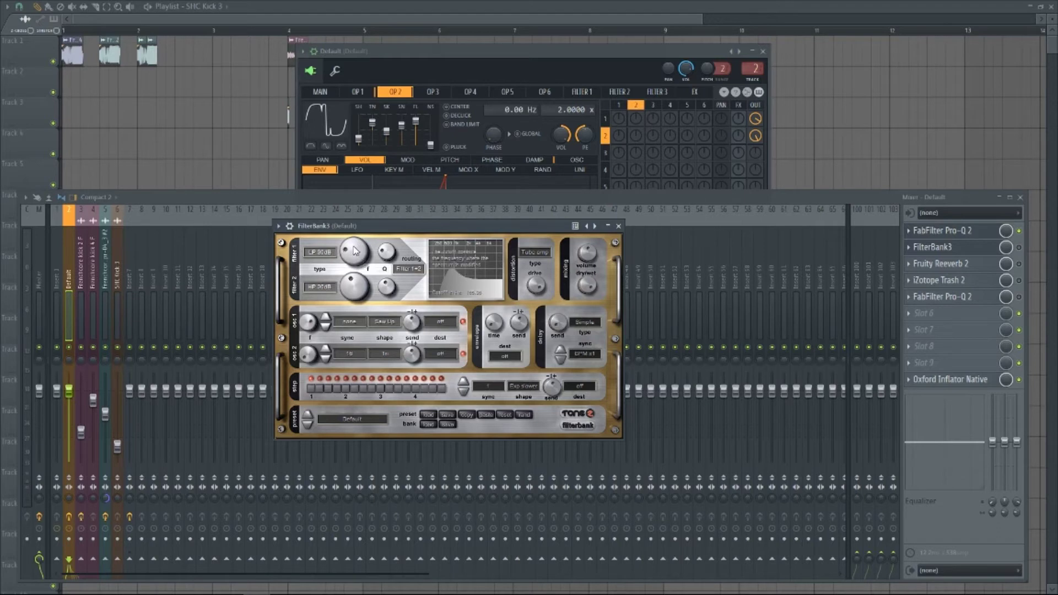
drag(346, 288, 345, 285)
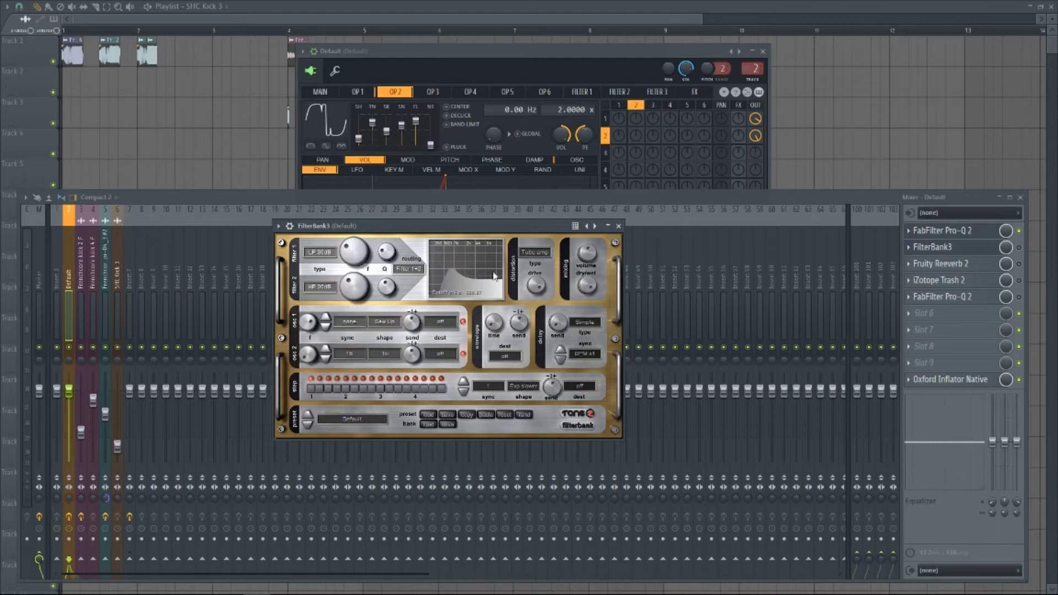
- Enable FilterBank3 and retune the cutoff frequencies of filter 1 and filter 2 while the kick plays
click(1019, 248)
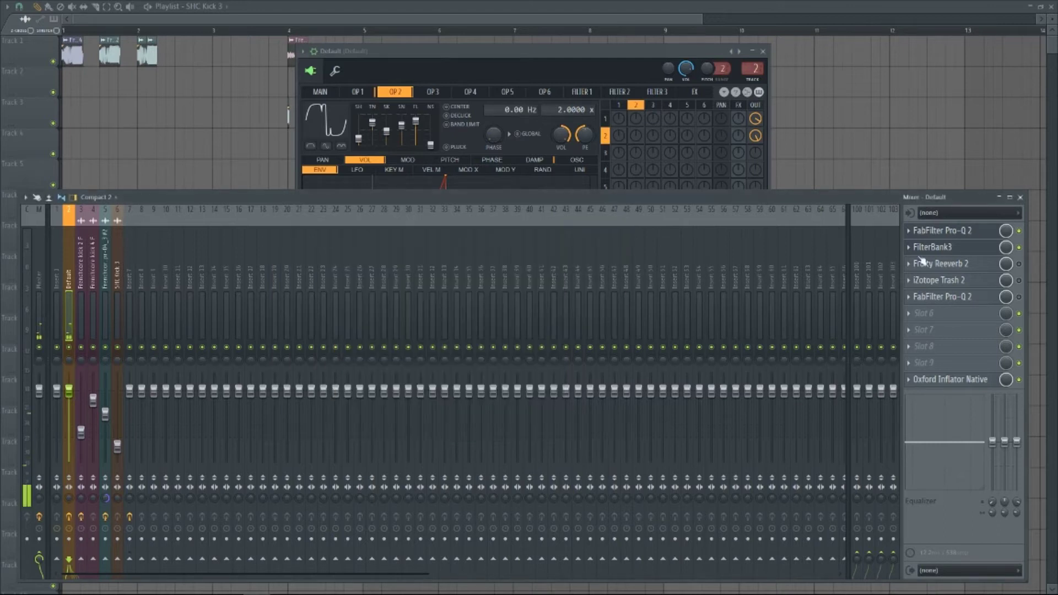
click(941, 231)
click(935, 247)
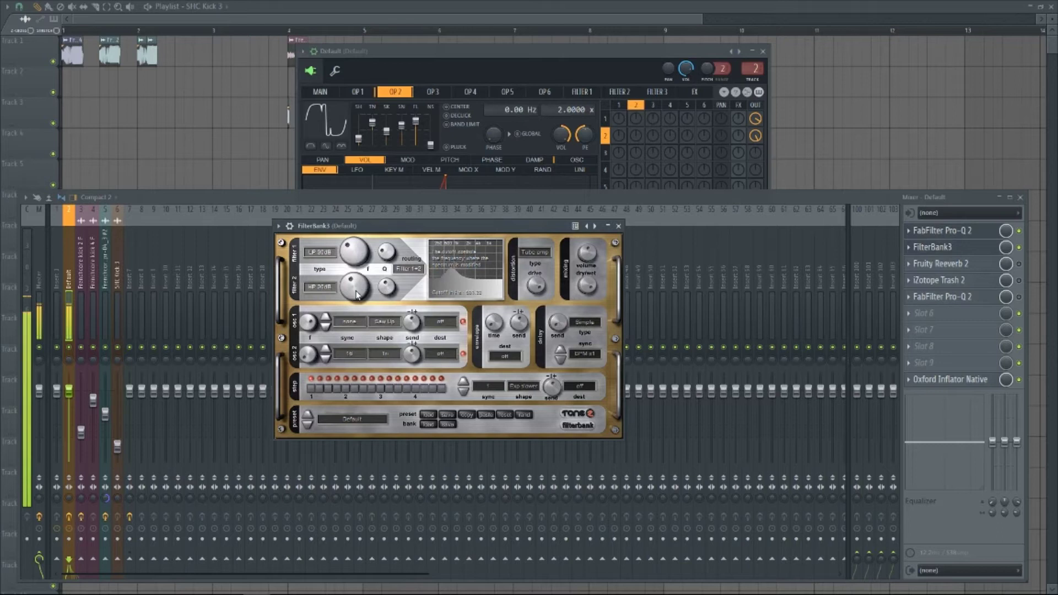
drag(354, 288, 352, 299)
drag(351, 257, 356, 213)
drag(348, 280, 347, 275)
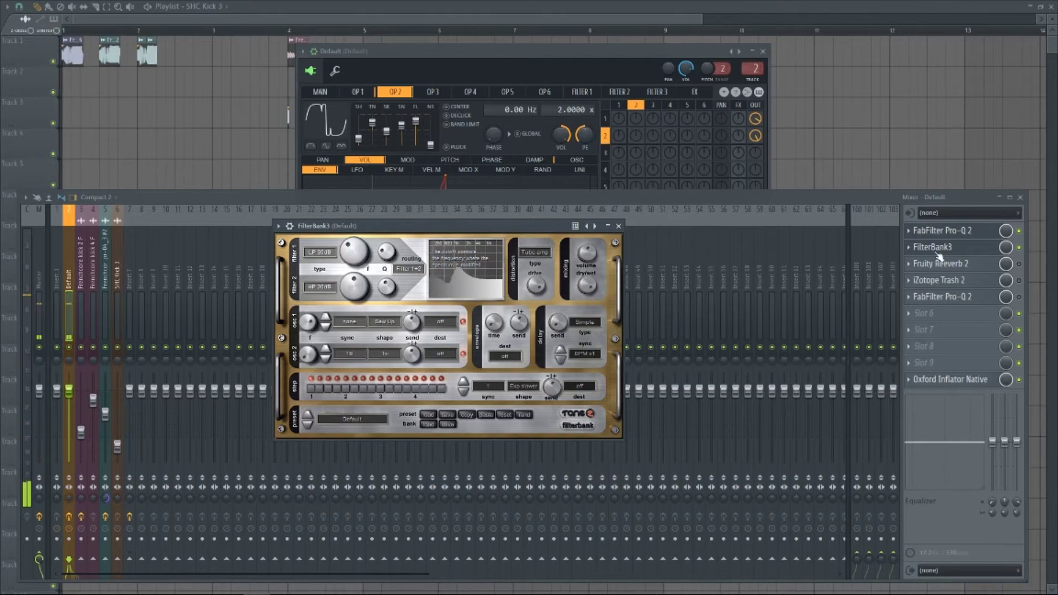
- Bypass FilterBank3 and review the first Pro-Q 2's EQ curve and FilterBank3's filter response
click(1018, 247)
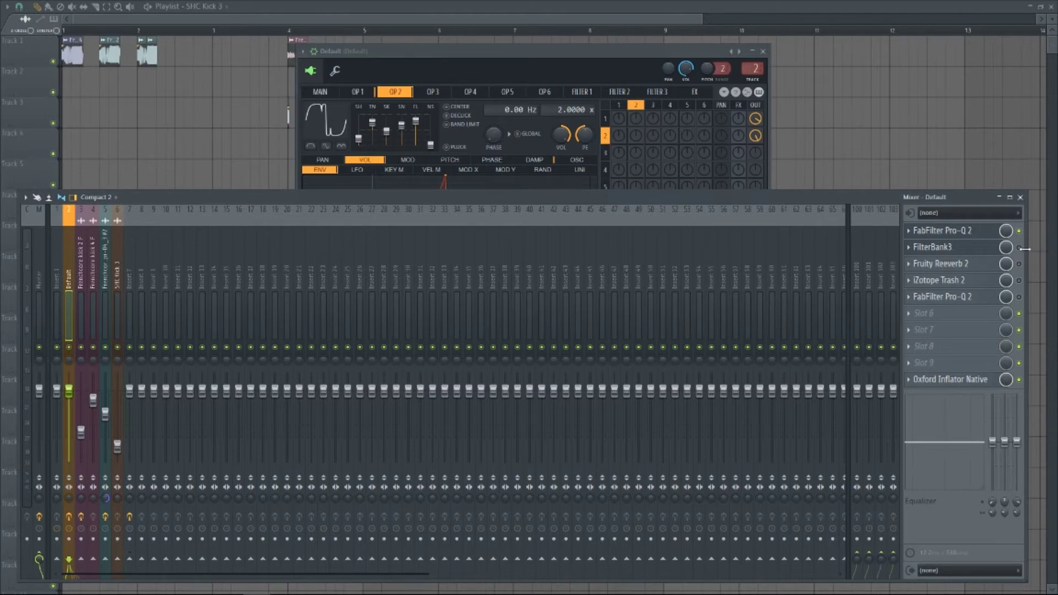
click(983, 232)
key(Escape)
click(983, 251)
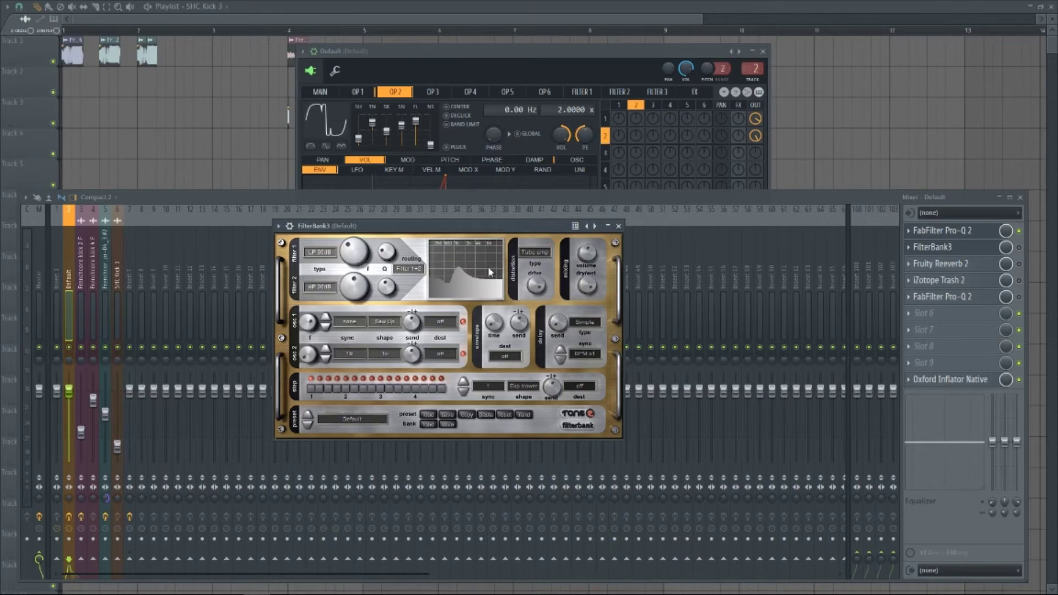
- Enable Fruity Reeverb 2 on the Default track and open its settings in a clear spot
click(1018, 264)
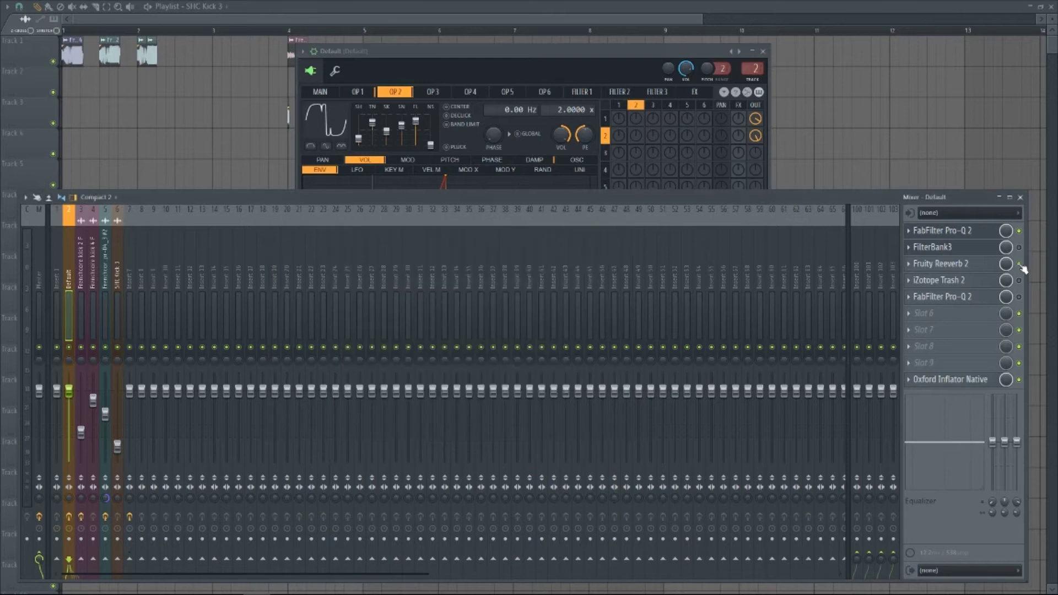
click(940, 264)
drag(316, 260, 425, 326)
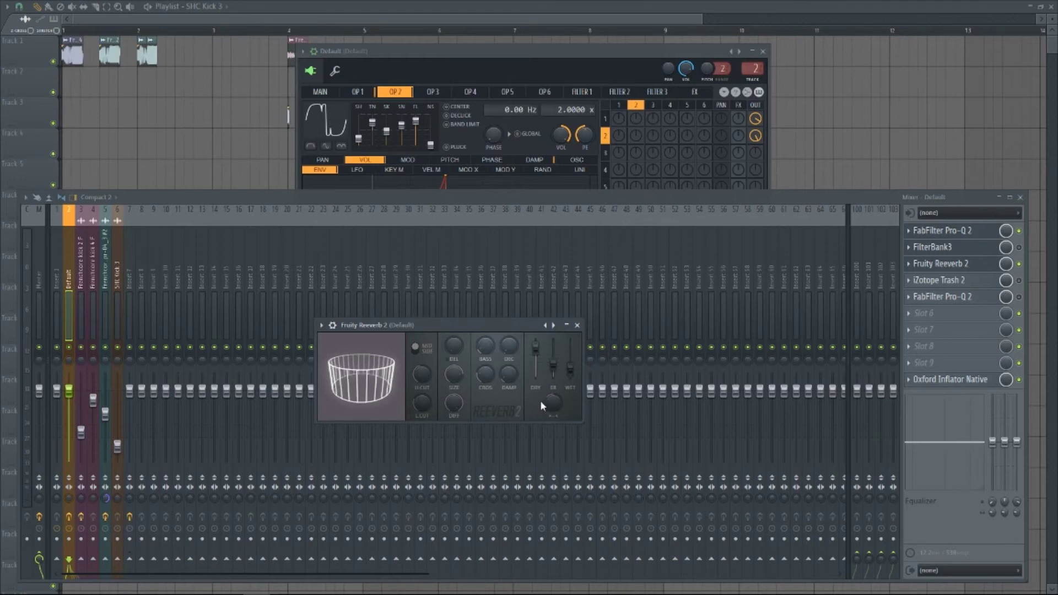
- Enable iZotope Trash 2, review its Trash distortion and Dynamics modules, and close its window
click(1019, 280)
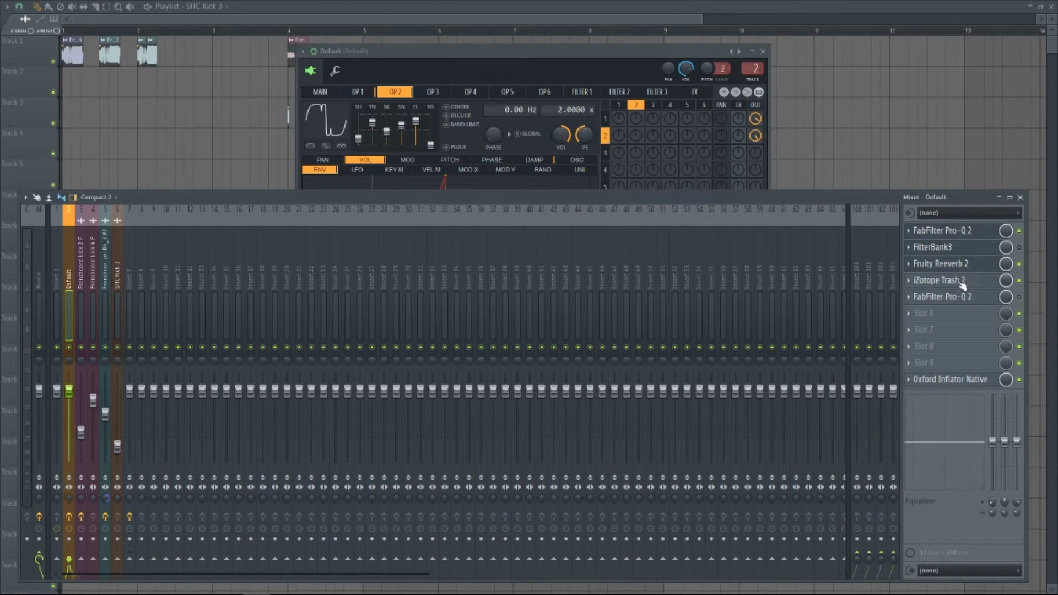
click(963, 282)
click(963, 282)
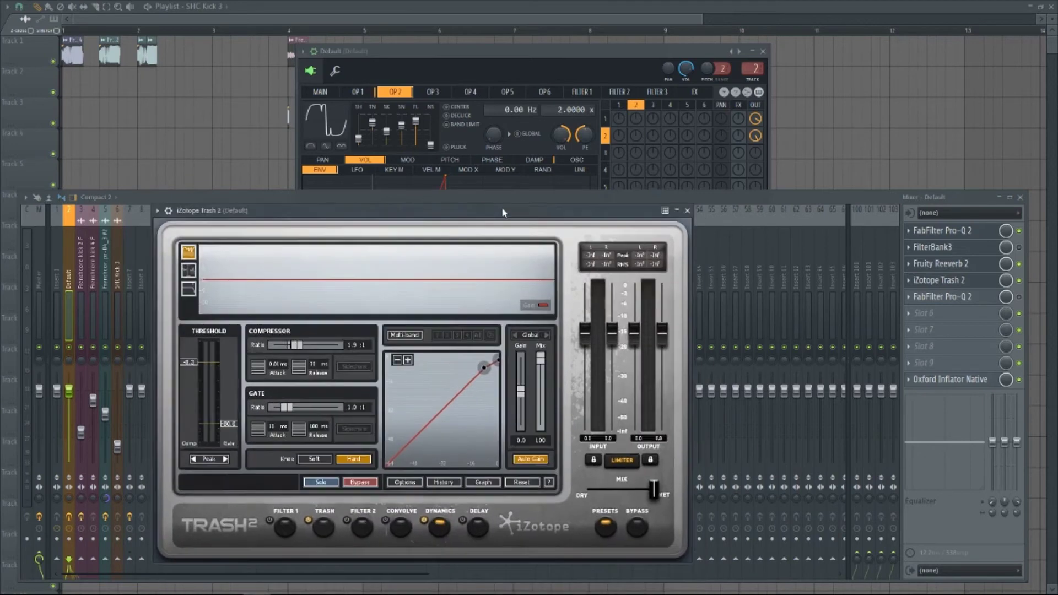
drag(505, 212, 511, 157)
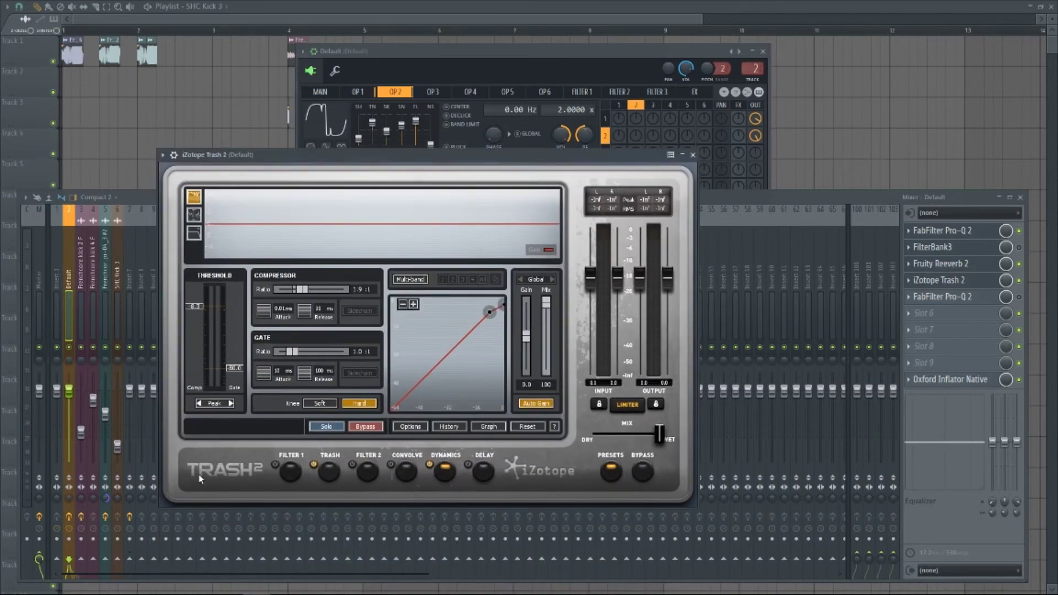
click(328, 472)
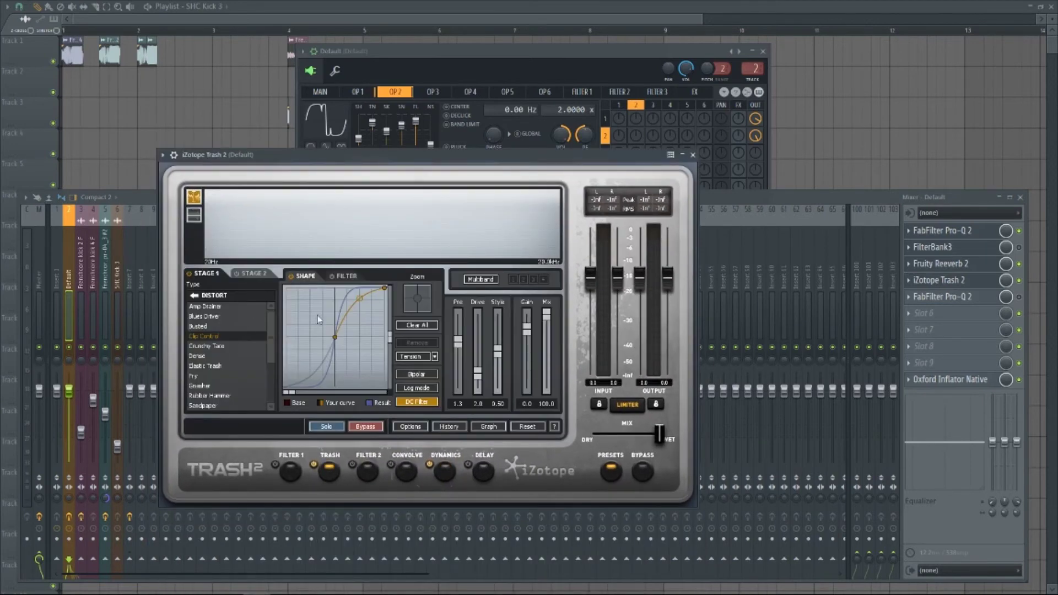
click(443, 471)
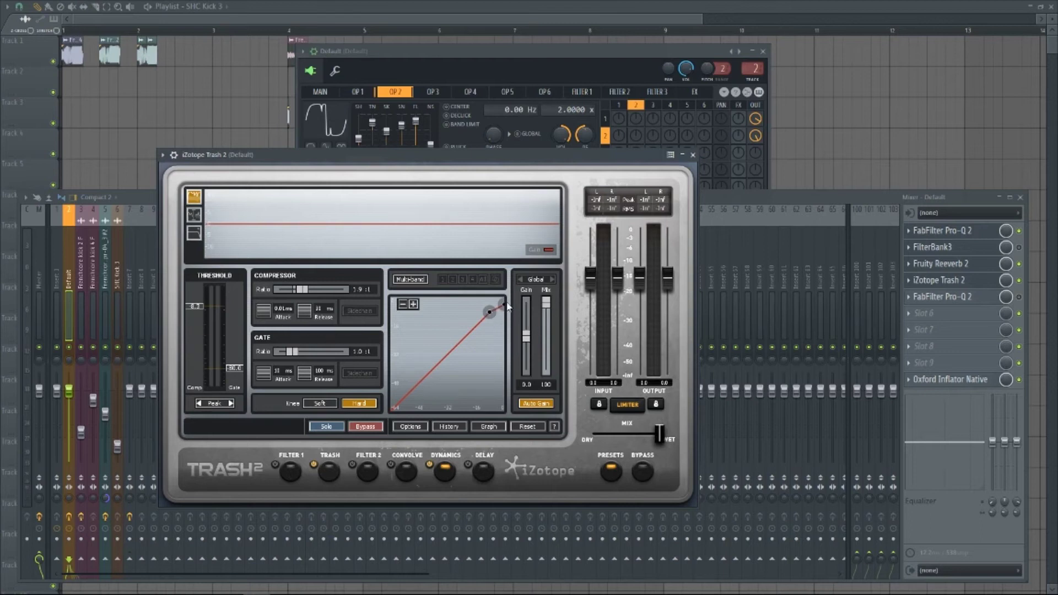
click(692, 155)
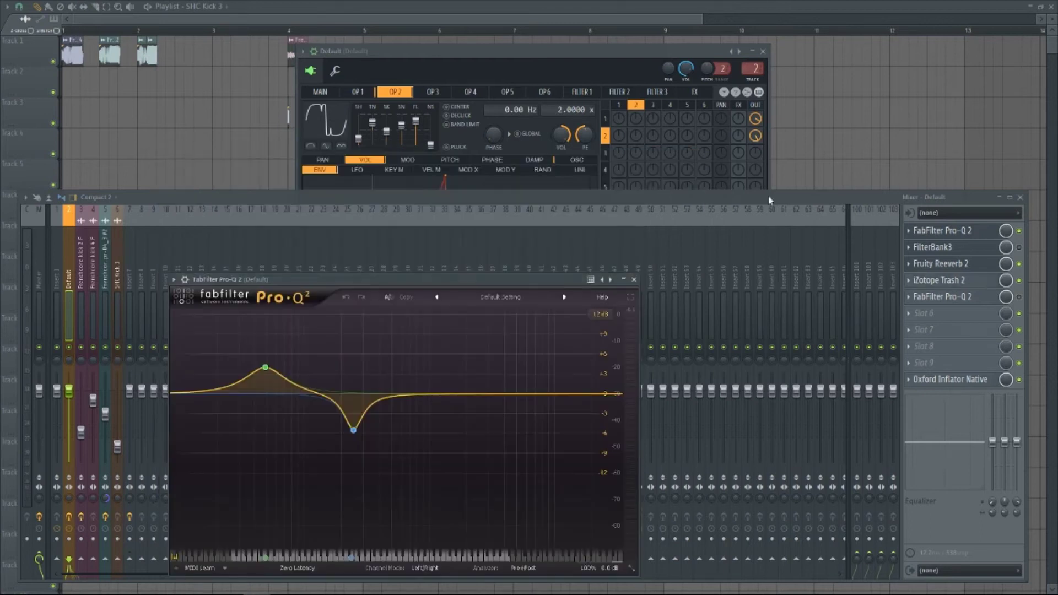
- Enable the second FabFilter Pro-Q 2 in the chain and open its EQ curve for viewing
click(1018, 296)
click(958, 297)
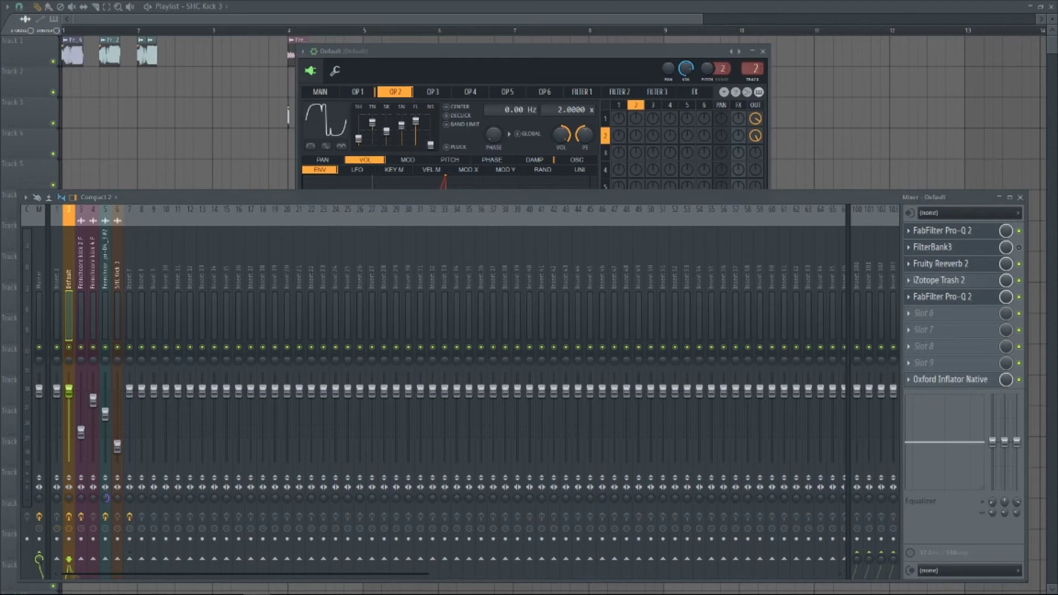
drag(531, 278, 399, 249)
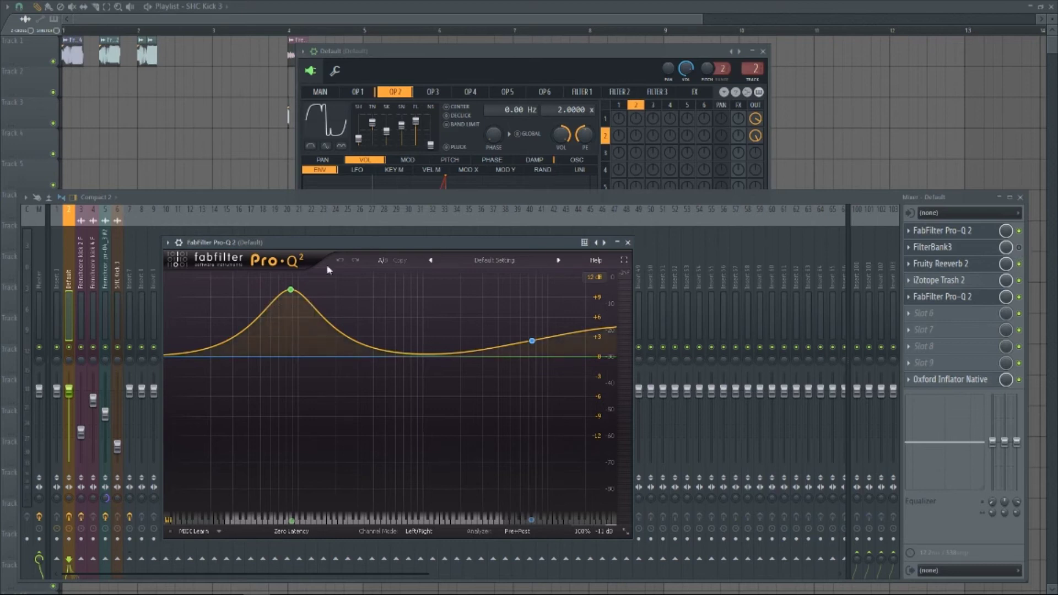
- Check the Oxford Inflator's effect and curve settings, close it, and re-enable FilterBank3
click(972, 383)
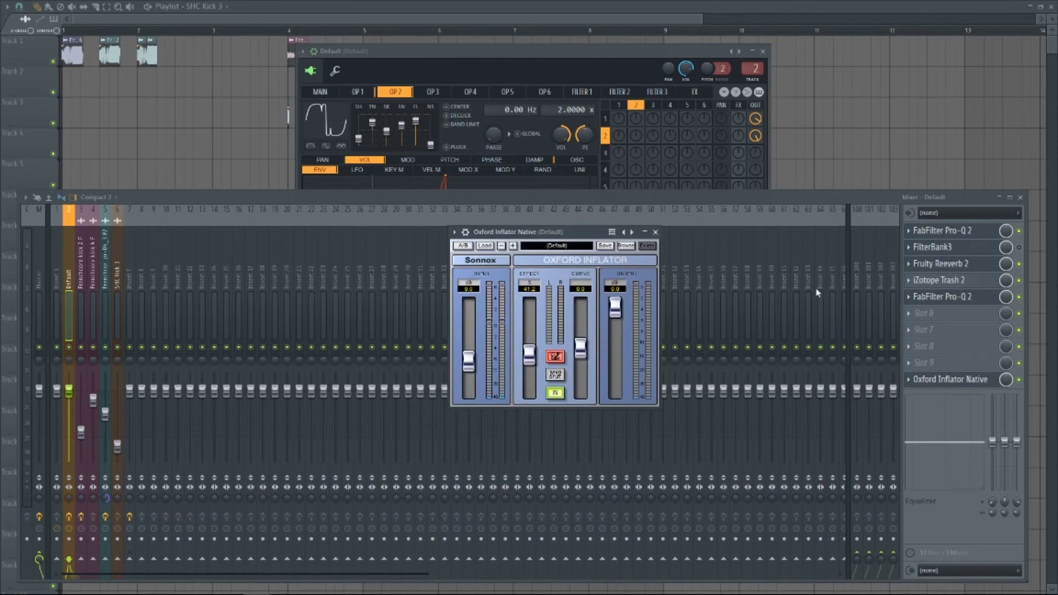
click(655, 234)
click(1017, 247)
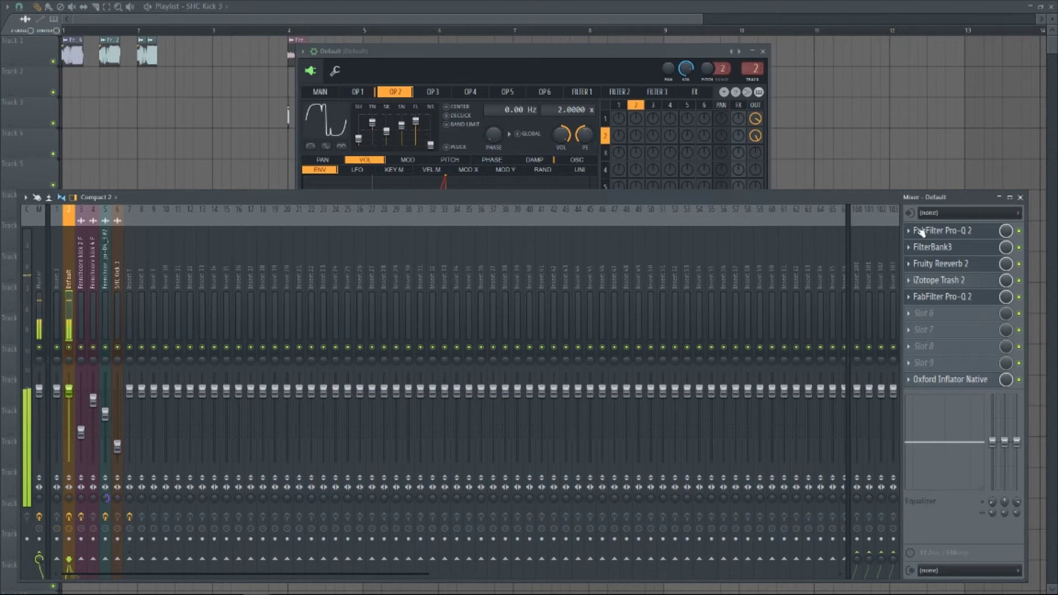
- Open FilterBank3 and select the single note in the Default channel's piano roll for looped playback
click(931, 247)
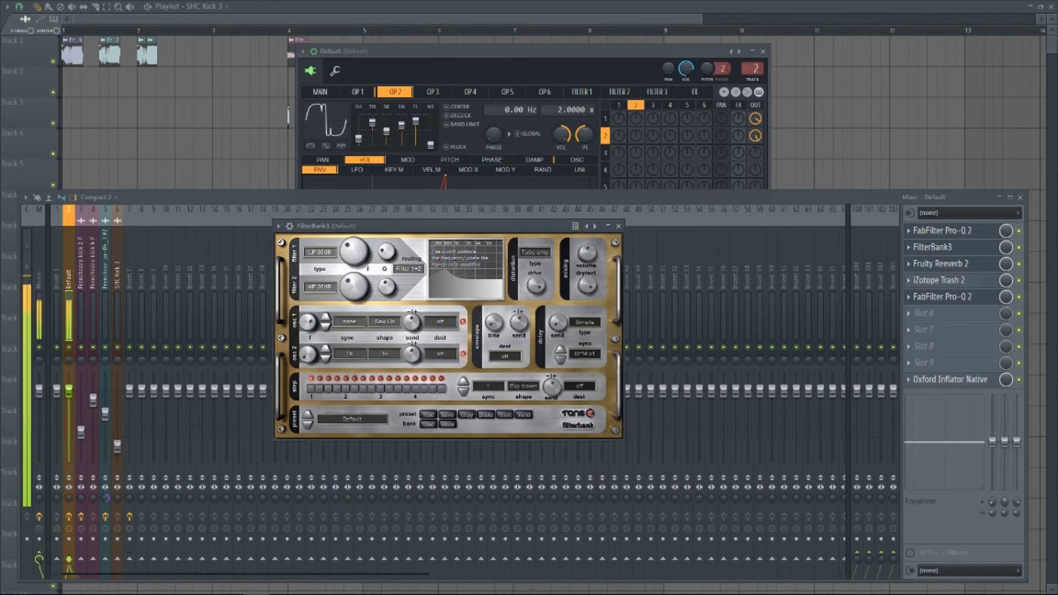
key(F7)
click(297, 166)
key(ctrl+a)
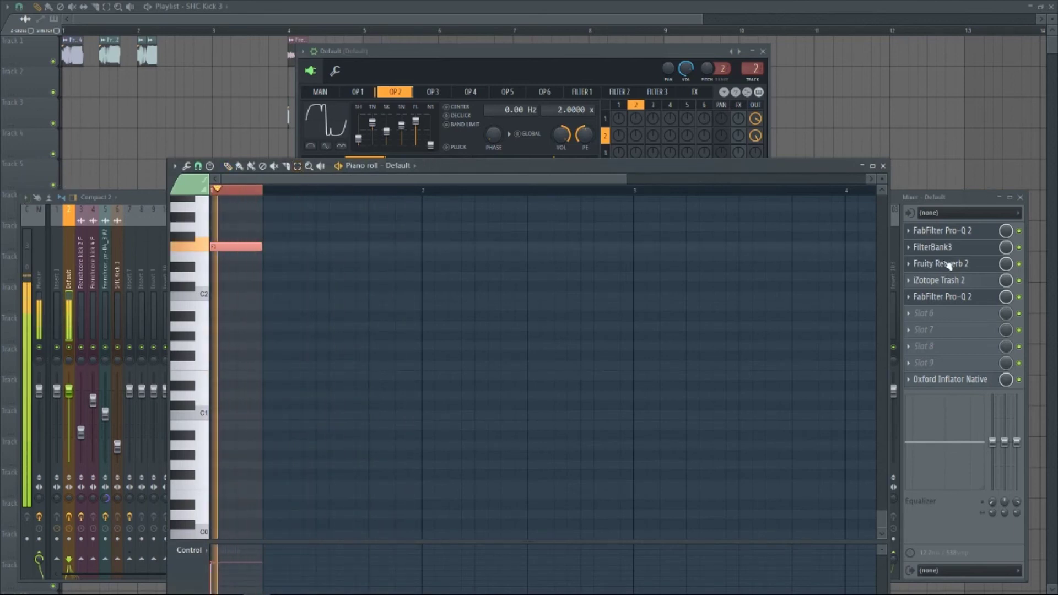
- Lower filter 1's frequency in FilterBank3 while the kick loops and stop playback
click(936, 246)
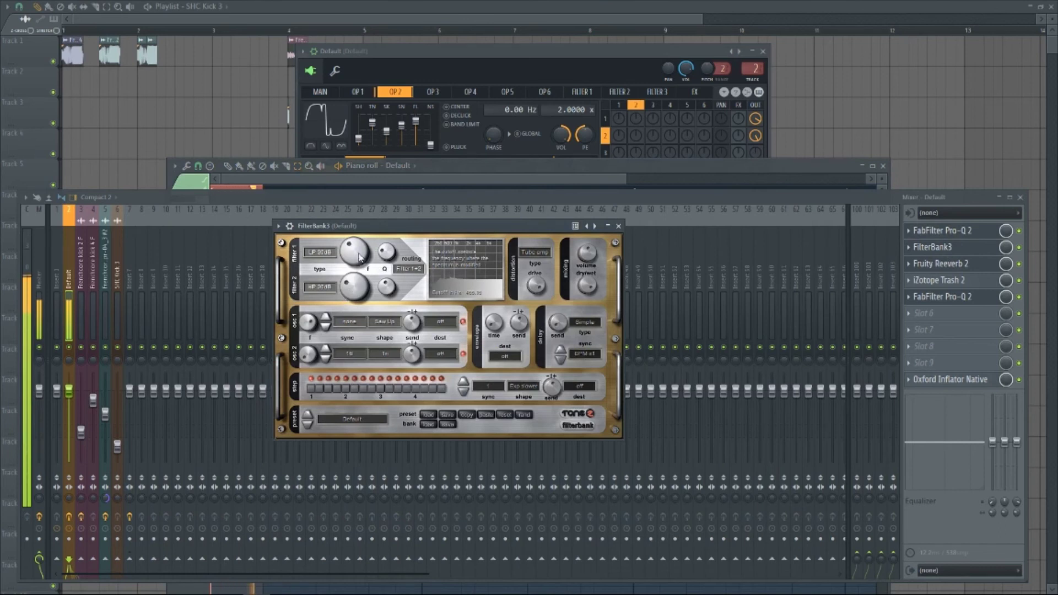
drag(354, 254, 361, 266)
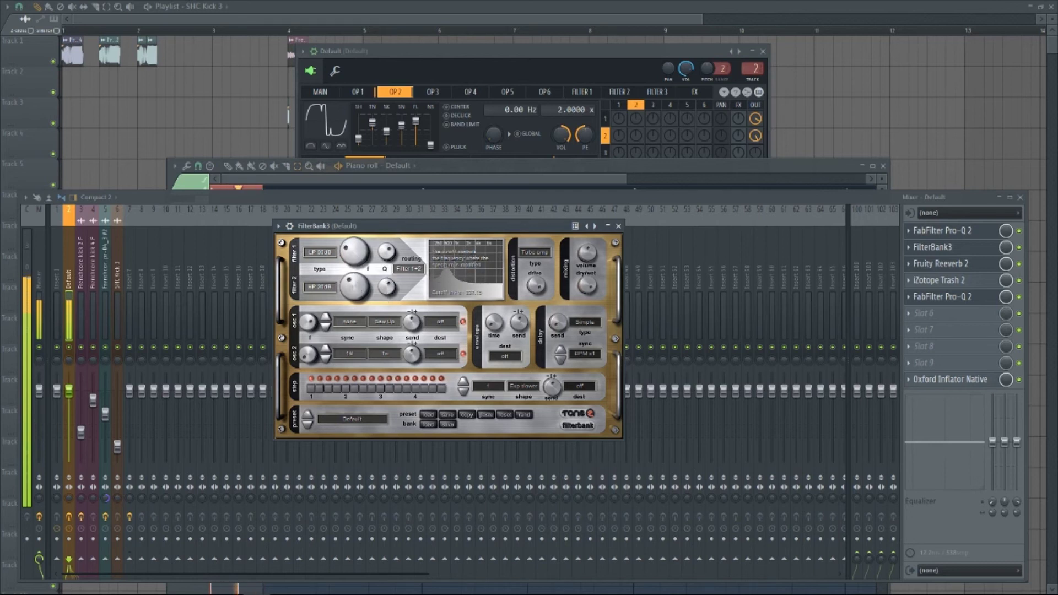
key(space)
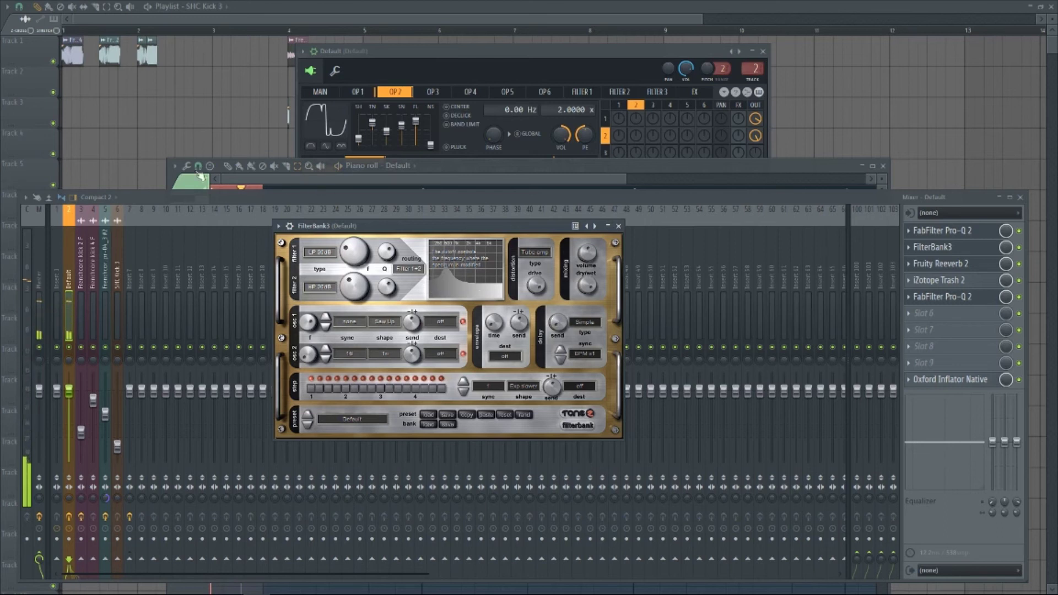
- Turn off FilterBank3 on the Default track and close the piano roll, Sytrus and mixer windows
click(1018, 246)
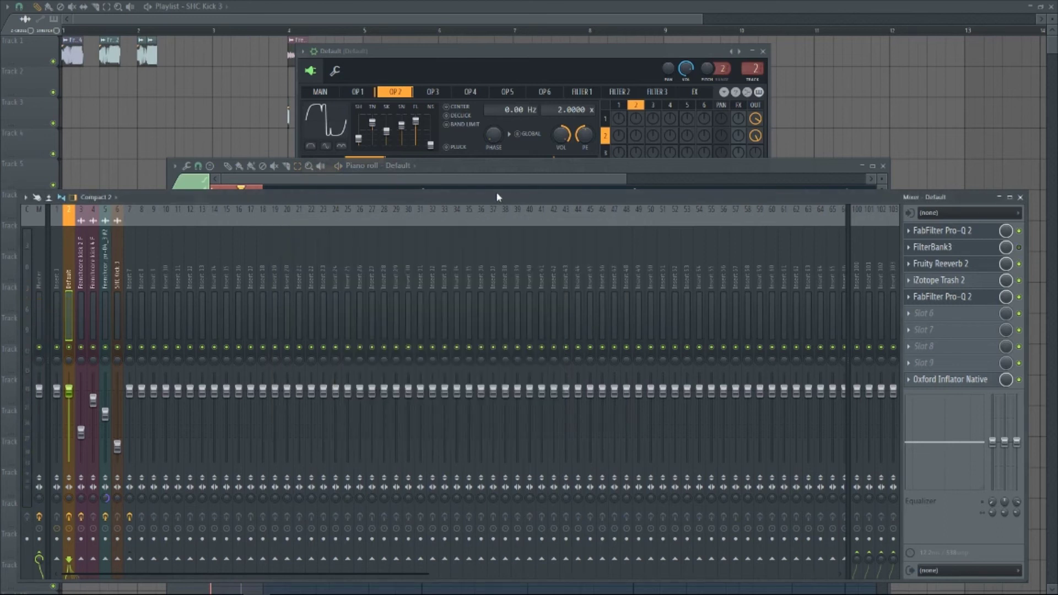
click(567, 176)
click(882, 165)
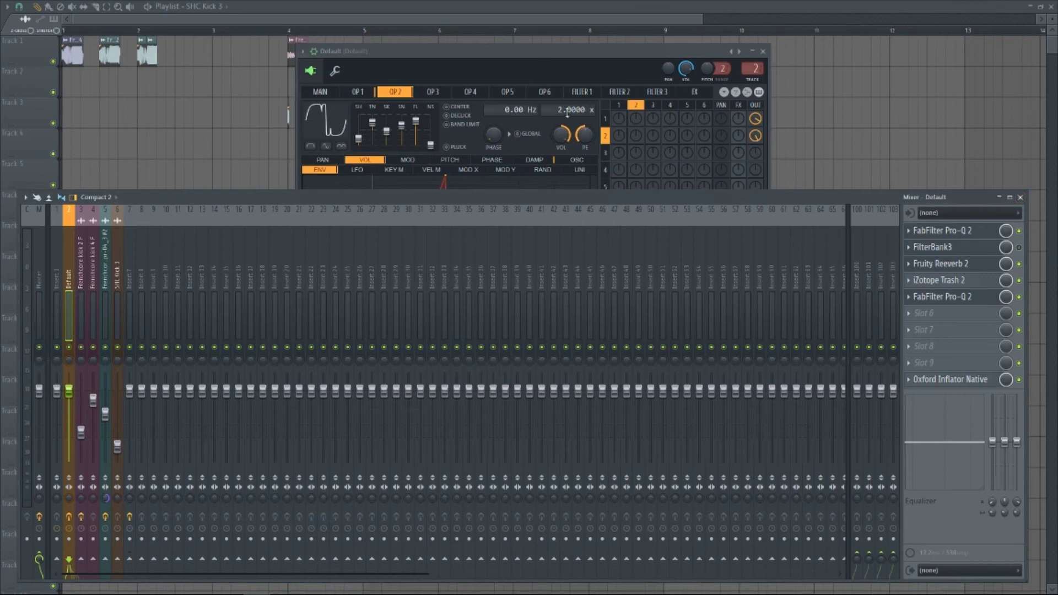
click(763, 51)
click(1020, 196)
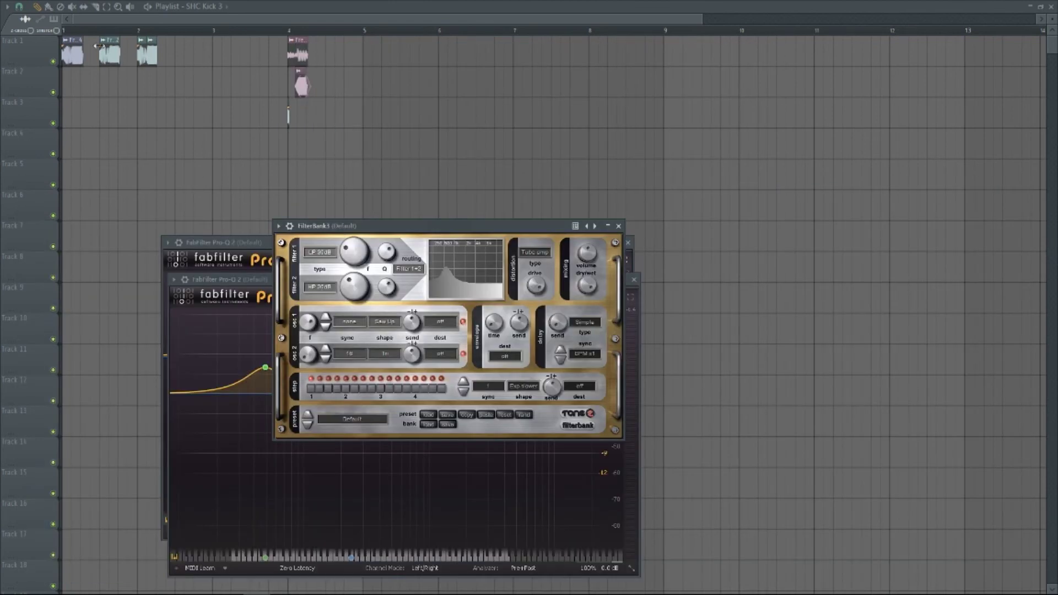
- Play the rendered kick clips on Track 1 of the playlist from the start of bar 1
click(67, 32)
key(space)
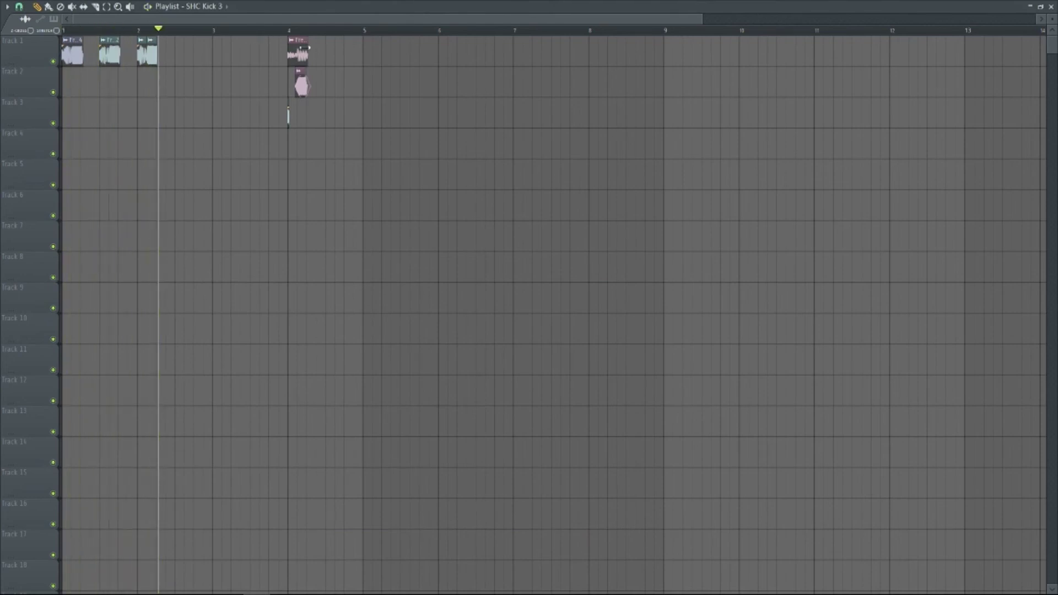
- Solo Track 1, play its Frenchcore kick clip from bar 4, and return the playhead to that bar
drag(720, 24, 377, 19)
right_click(55, 63)
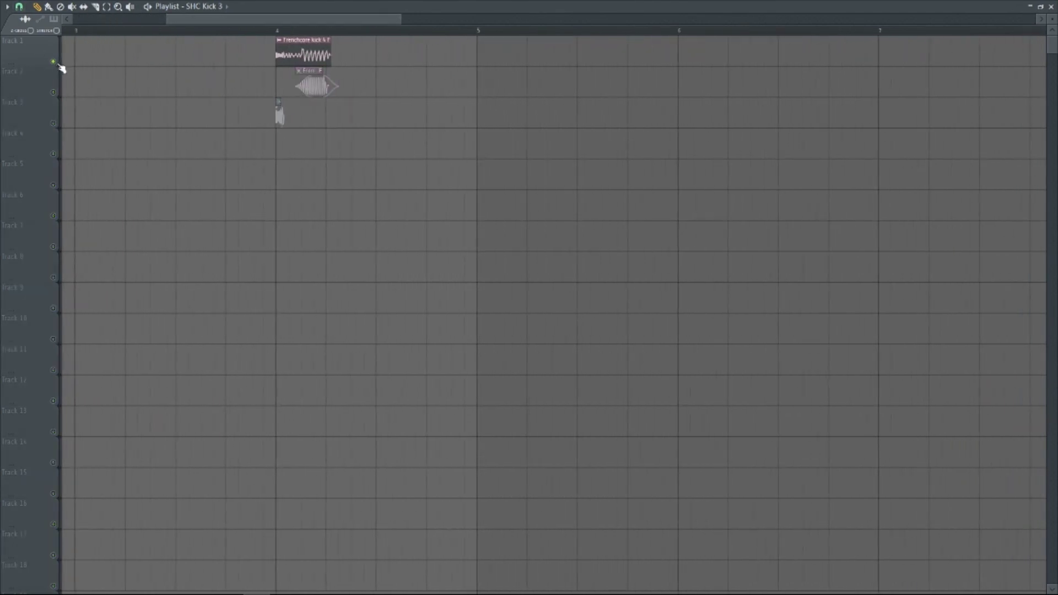
click(276, 31)
key(space)
click(280, 31)
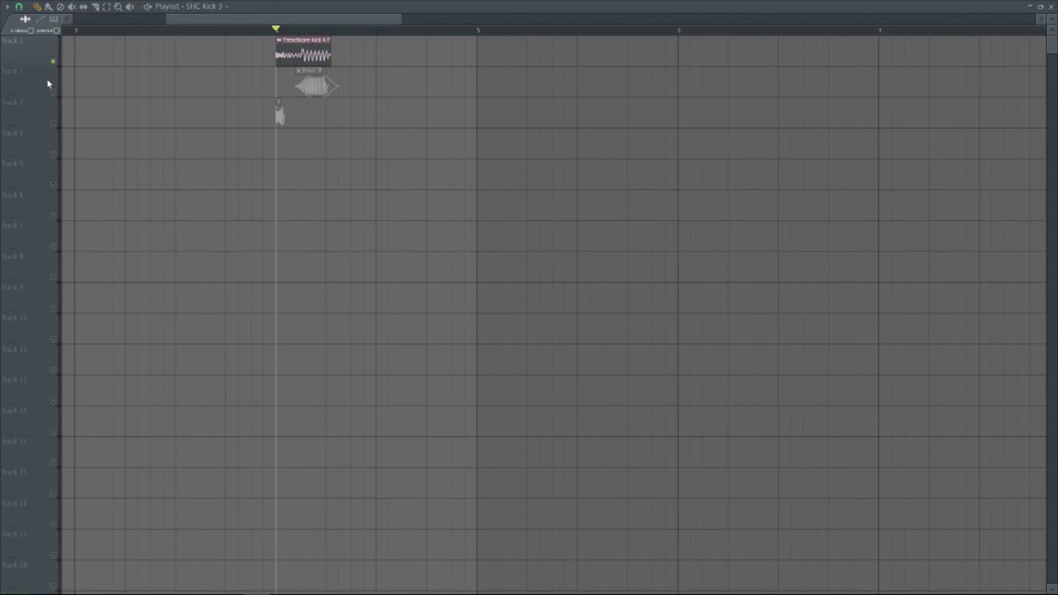
- Unmute Tracks 2 and 3 and slice the Track 1 kick clip at bar 4 near its middle
click(53, 92)
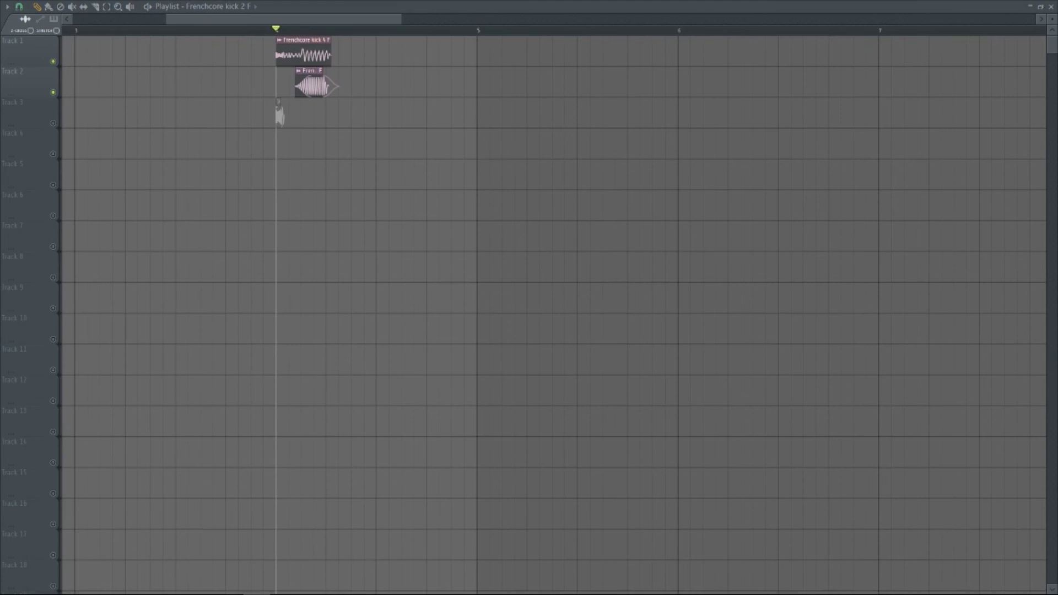
click(53, 123)
click(95, 6)
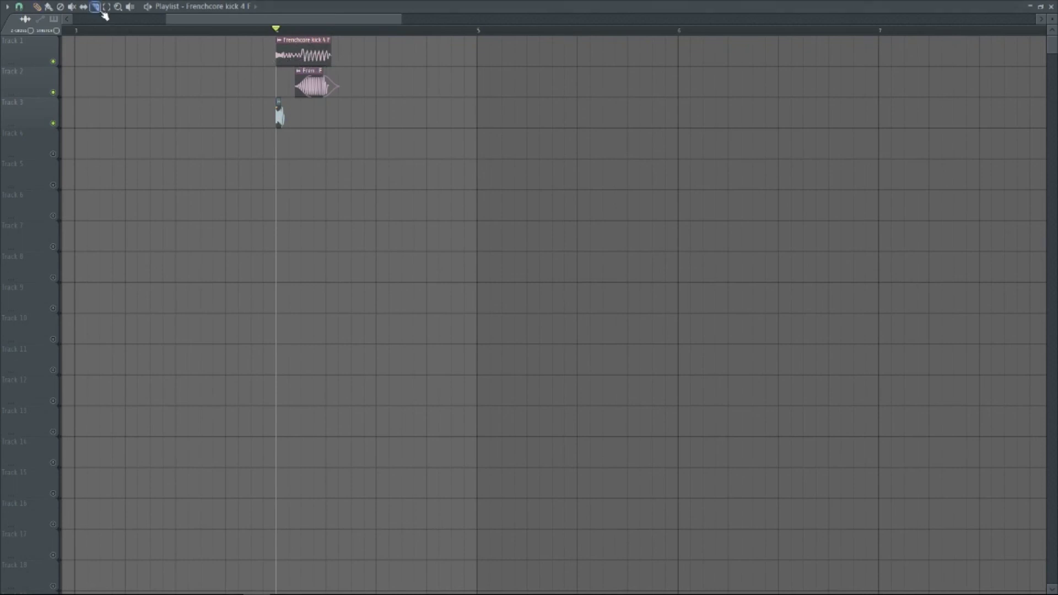
drag(302, 43, 305, 68)
click(36, 6)
- Select the one-beat range at bar 4 across the three kick layers, play it together, and deselect the clips
click(106, 7)
drag(277, 33, 325, 37)
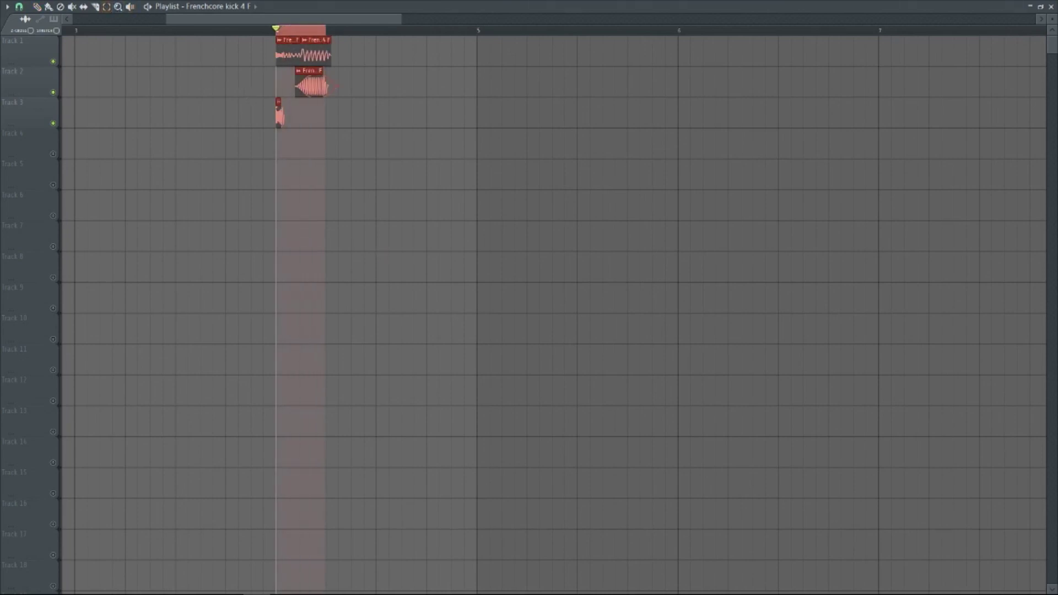
key(space)
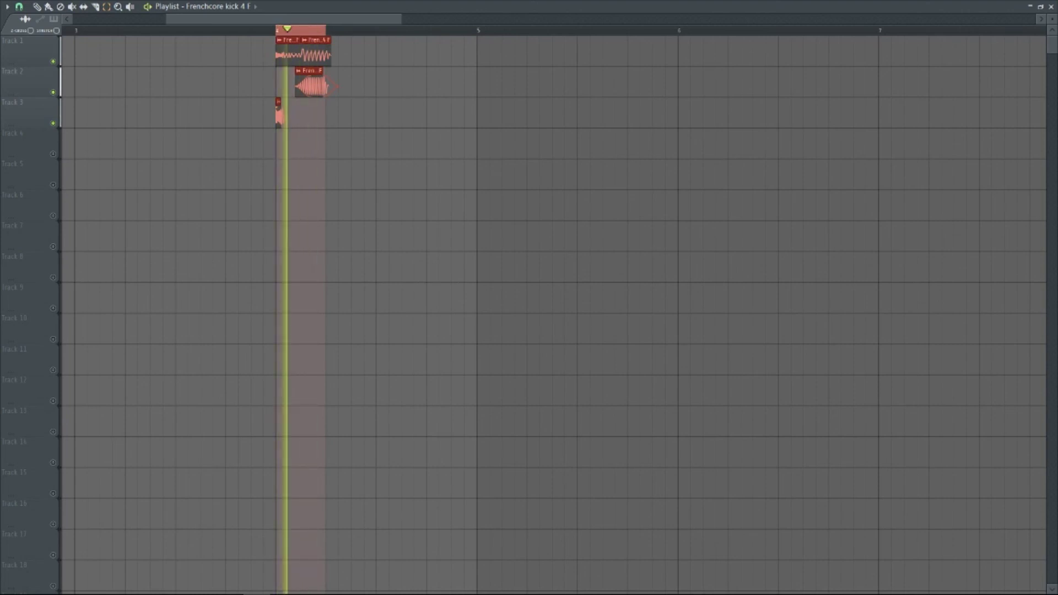
key(space)
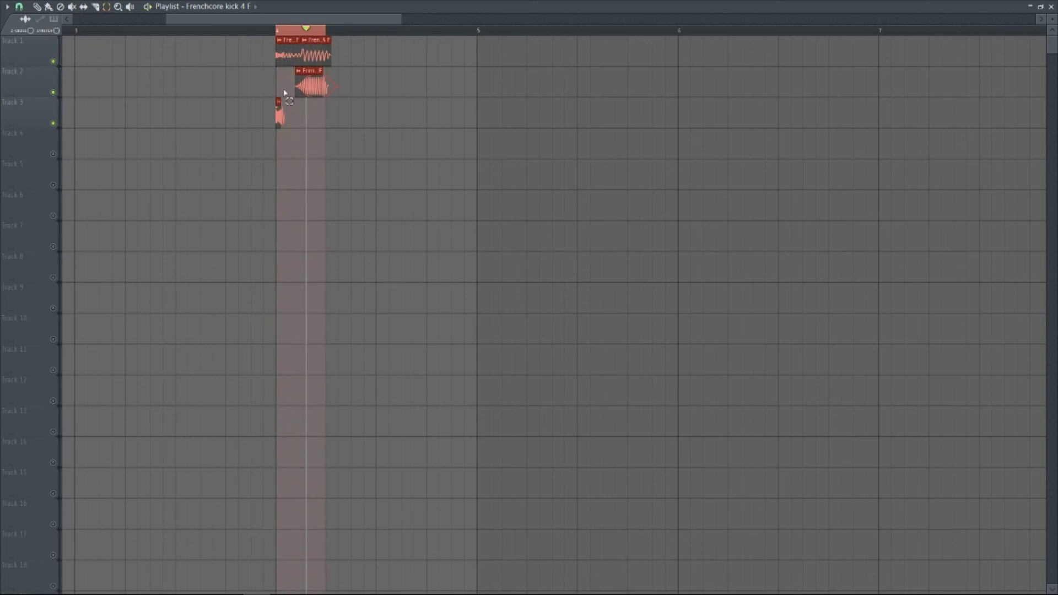
click(358, 156)
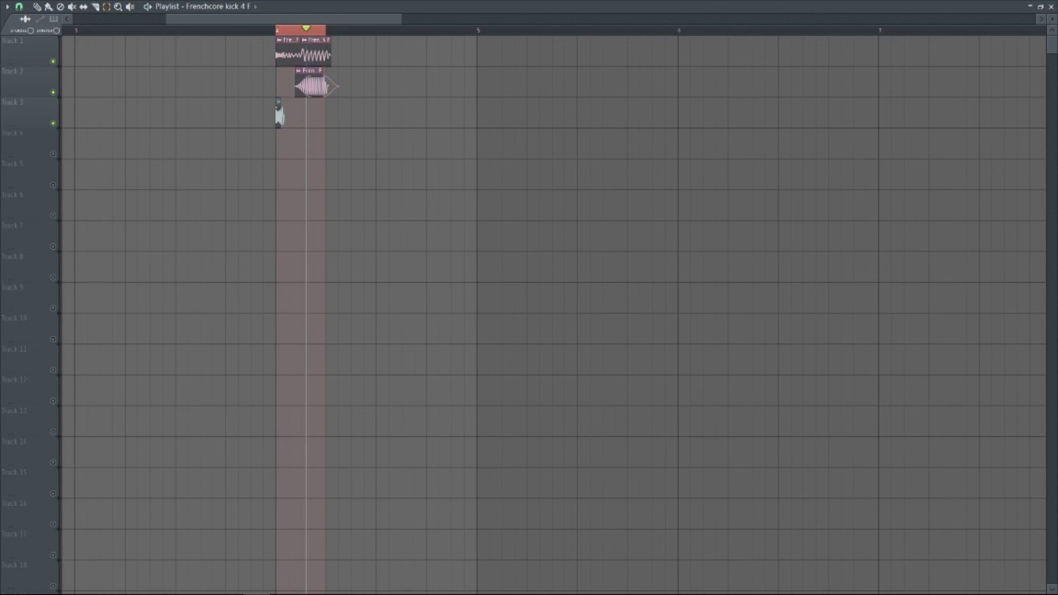
- Clear the playlist's time selection and place the playhead at the start of bar 4
drag(241, 19, 182, 17)
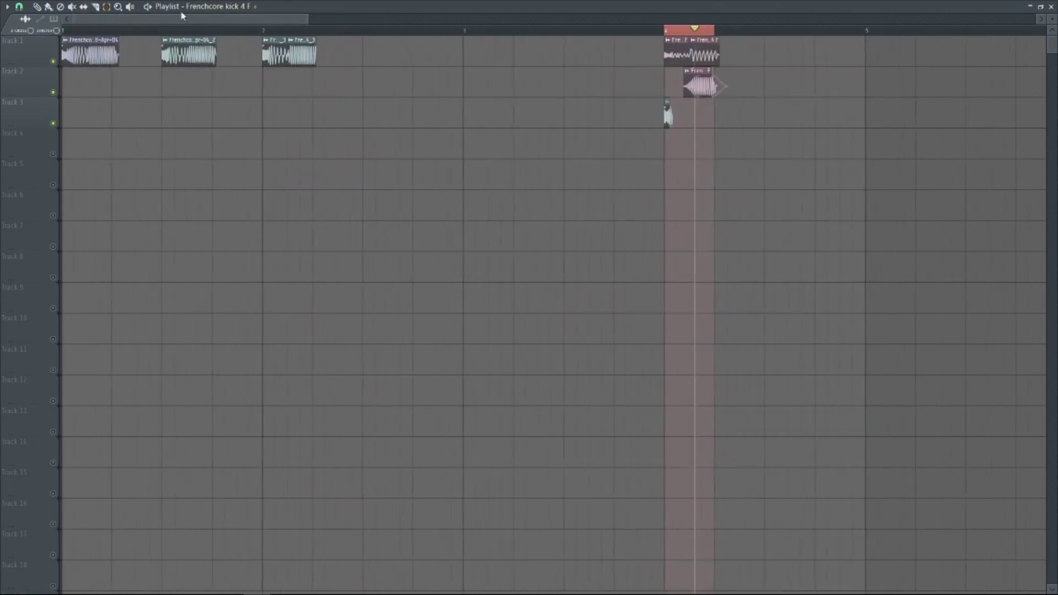
drag(310, 19, 591, 18)
click(37, 7)
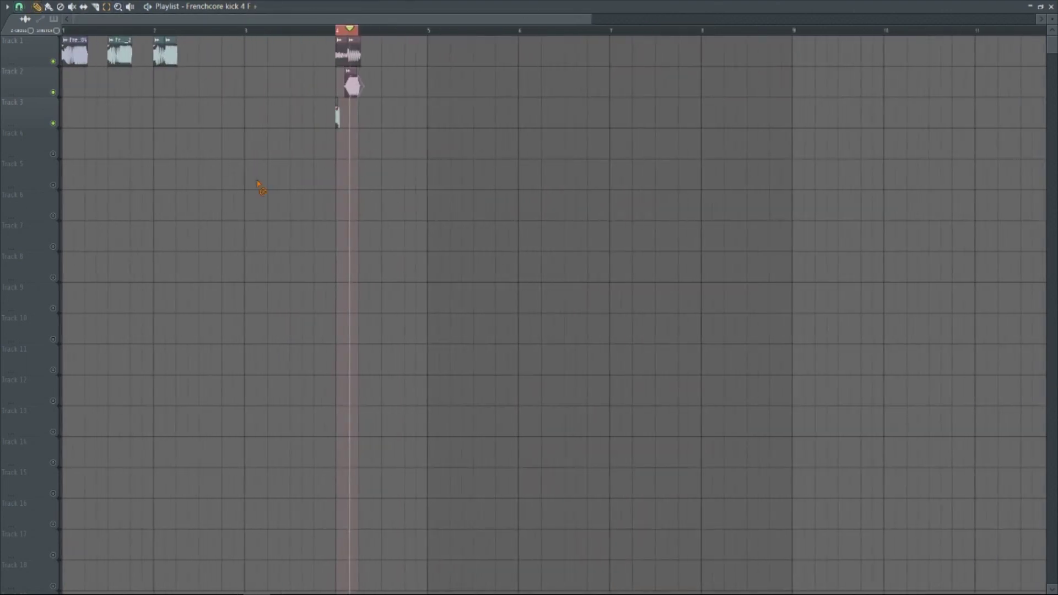
click(338, 30)
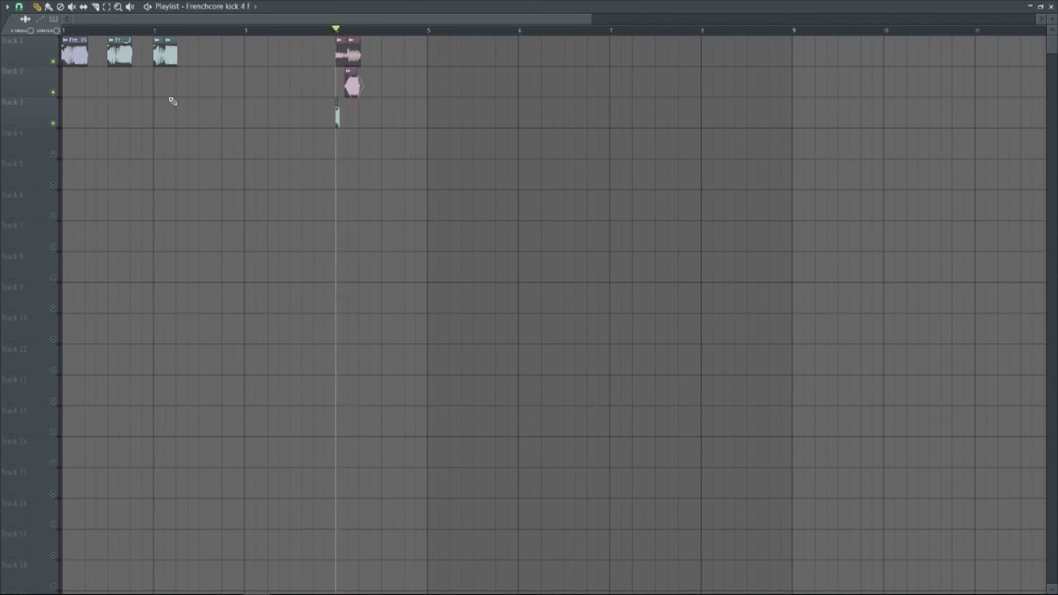